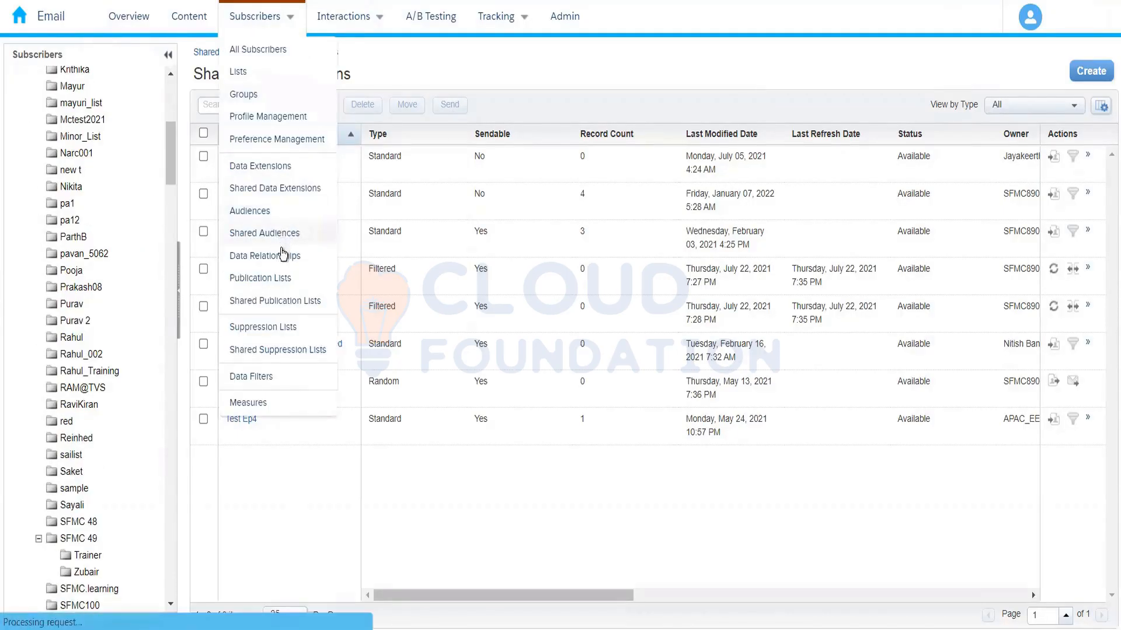
# Open the overview of publication lists
pyautogui.click(286, 281)
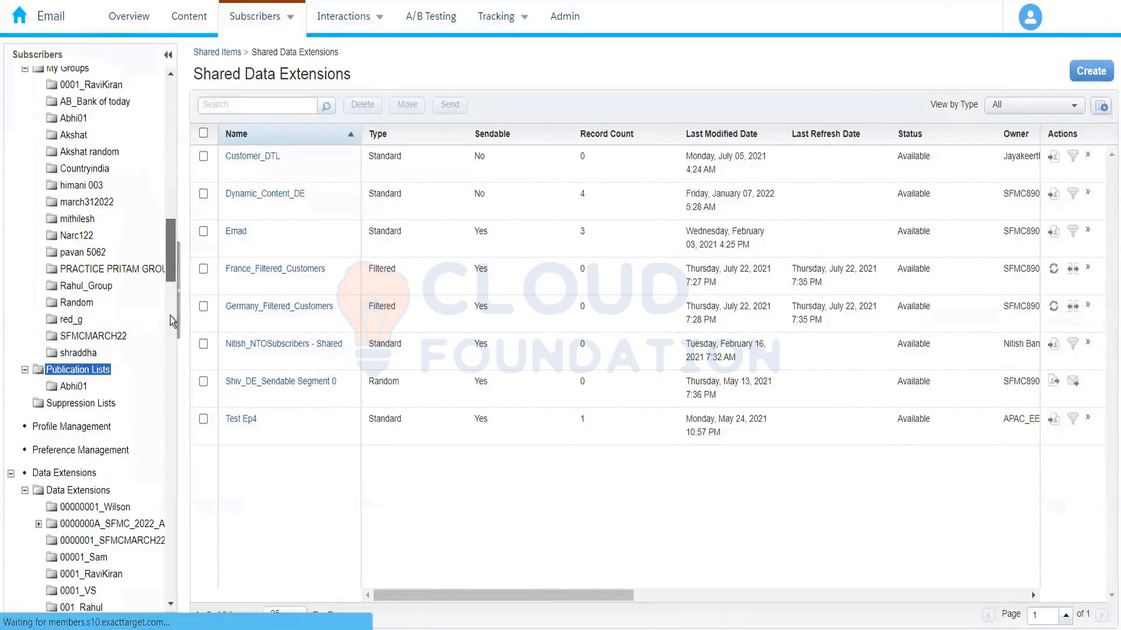
pyautogui.scroll(-8, 169, 316)
pyautogui.scroll(-2, 169, 391)
pyautogui.scroll(-15, 167, 432)
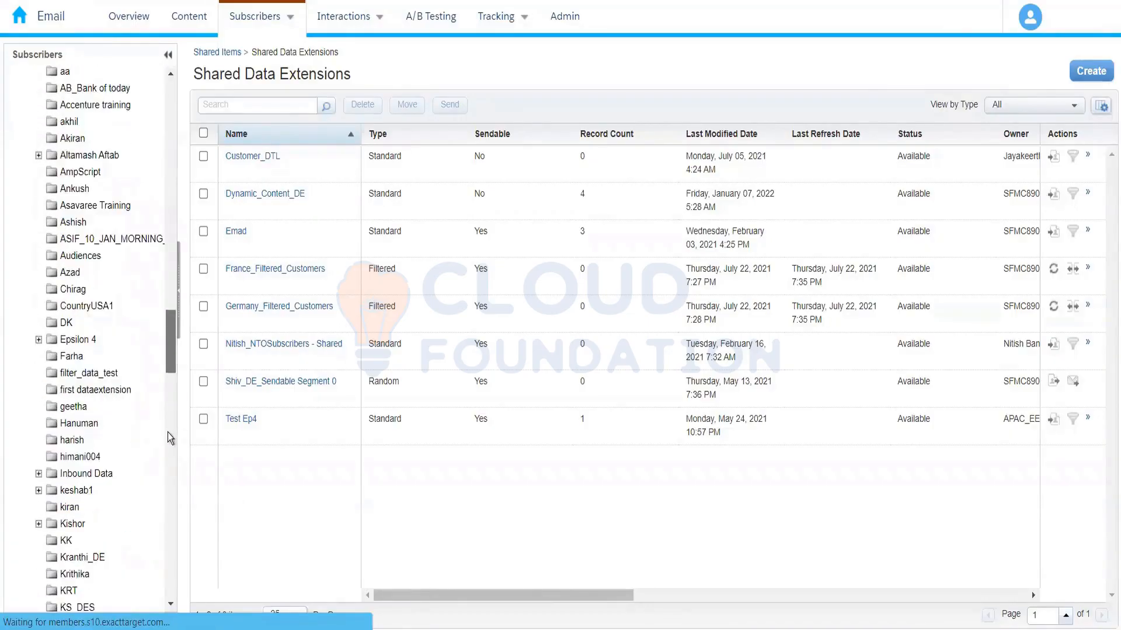
pyautogui.scroll(10, 169, 485)
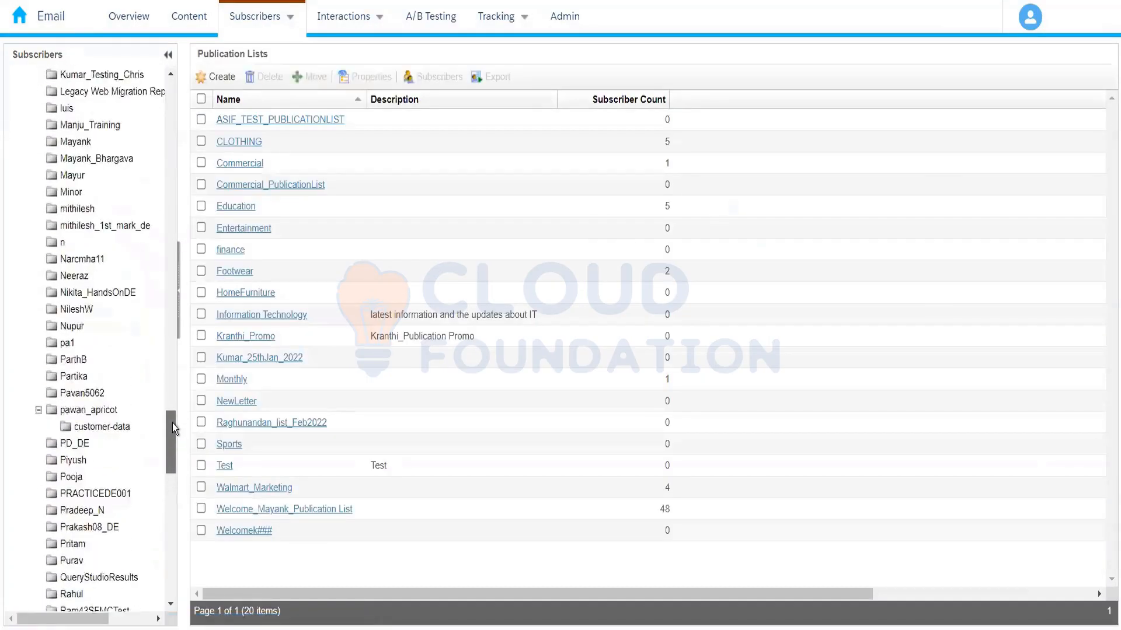
pyautogui.scroll(5, 170, 400)
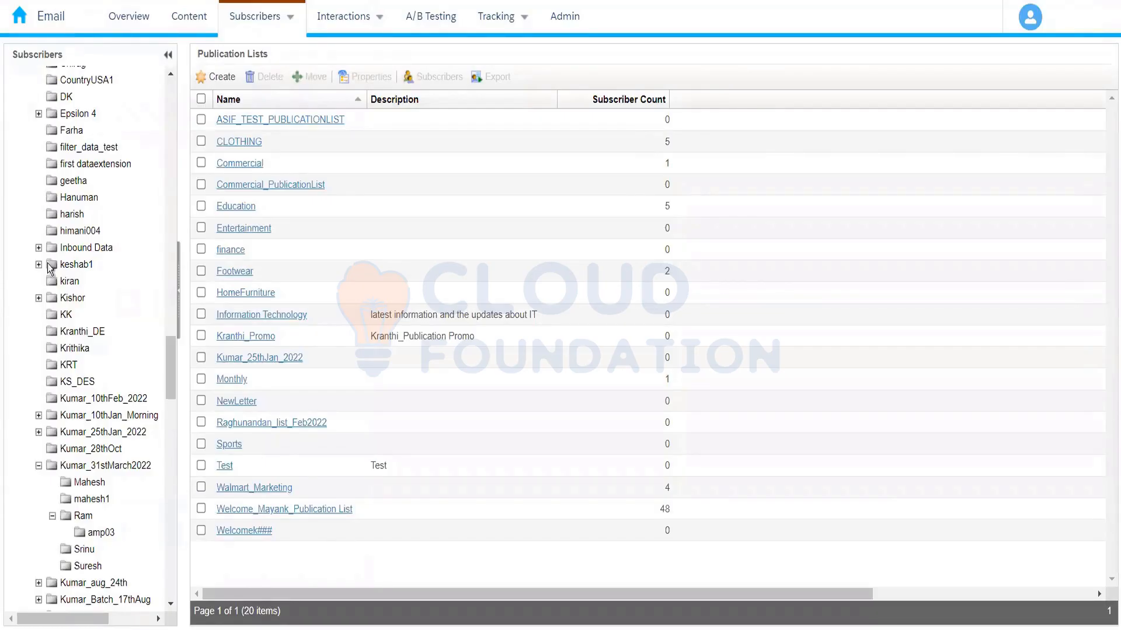
# Create and save a public publication list named Amazon_Electronics
pyautogui.moveTo(20, 22)
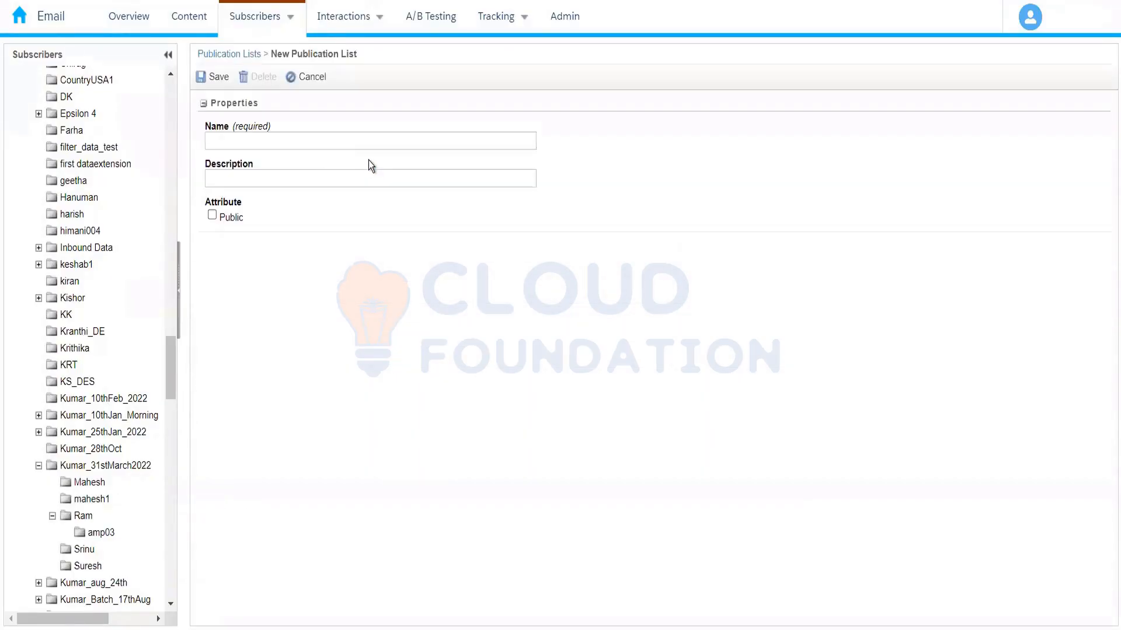
pyautogui.click(270, 139)
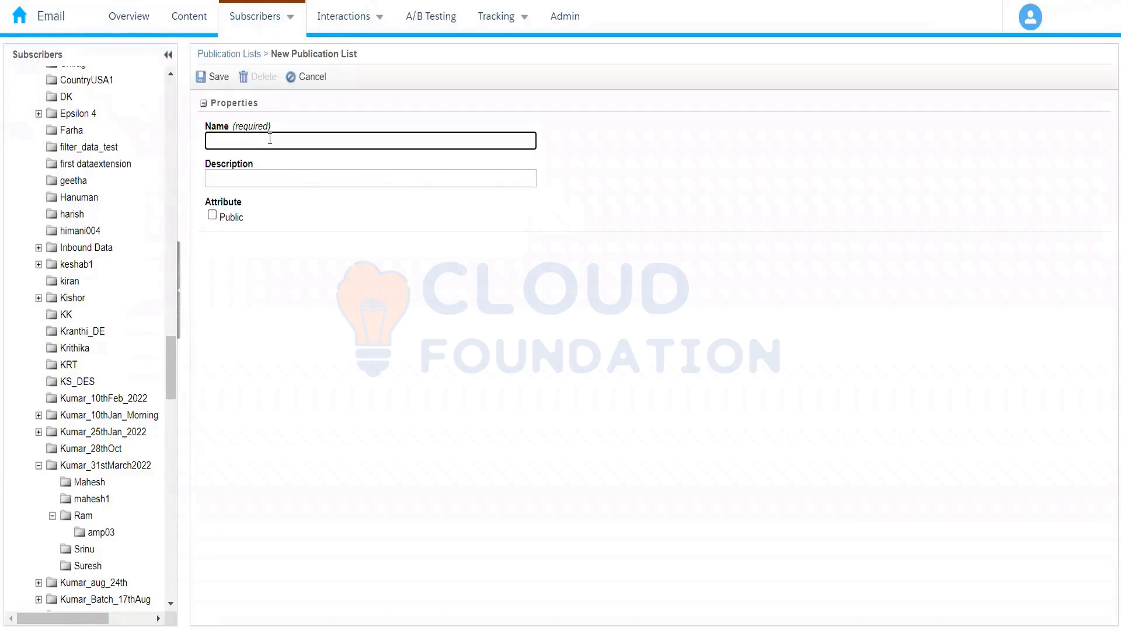
pyautogui.write('Amazon_Electronics')
pyautogui.click(282, 246)
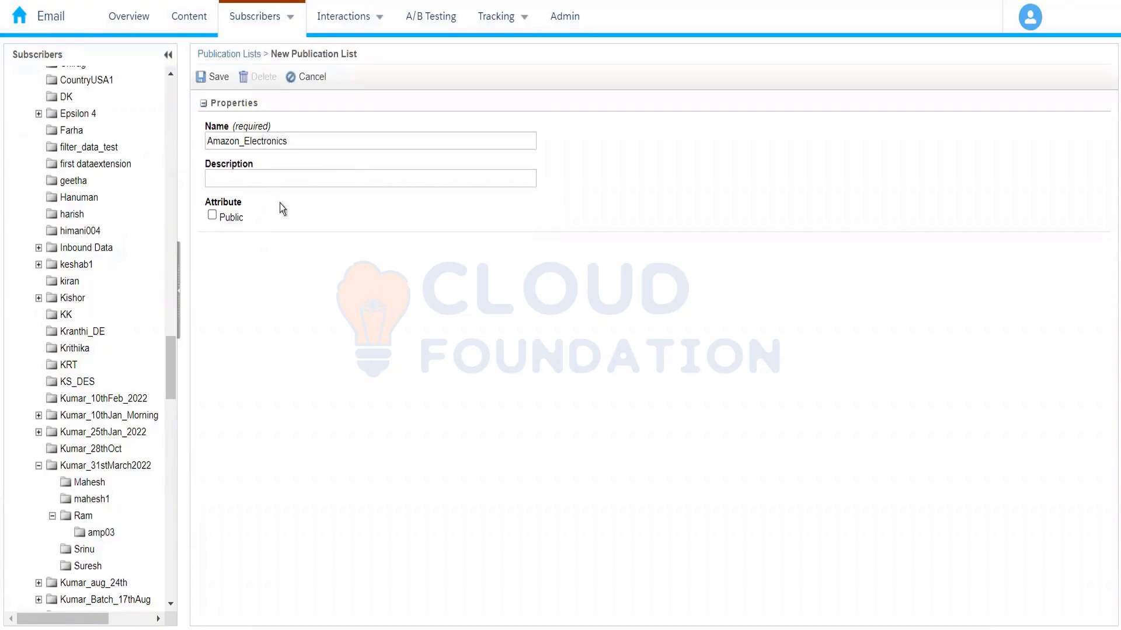
pyautogui.click(212, 214)
pyautogui.click(296, 29)
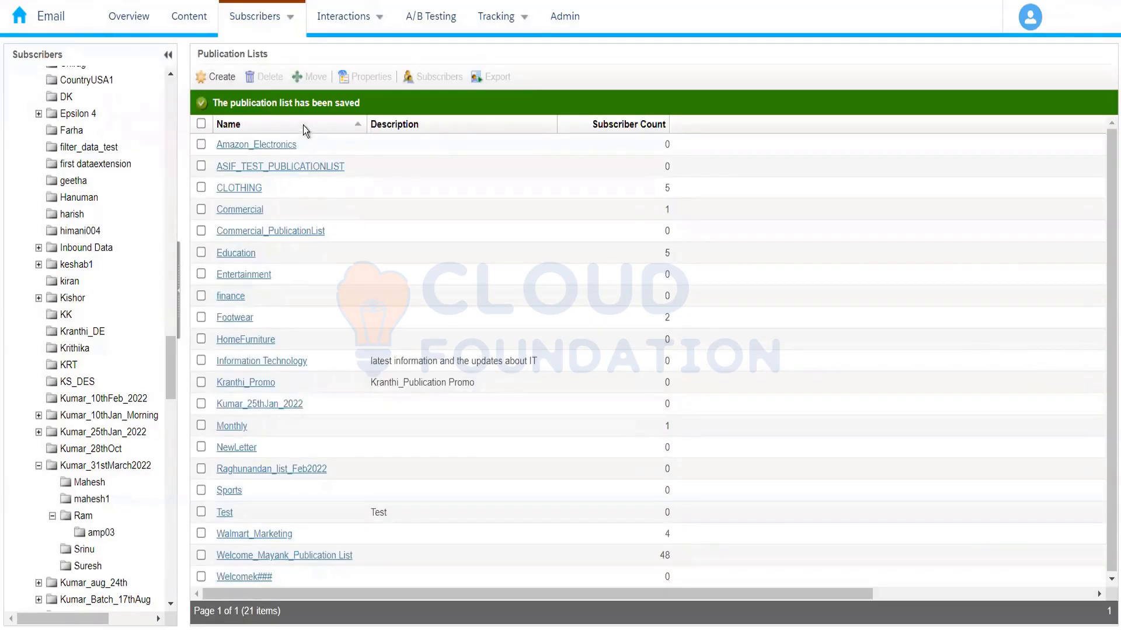
# Create and save another public publication list named Amazon_Fashion
pyautogui.click(219, 78)
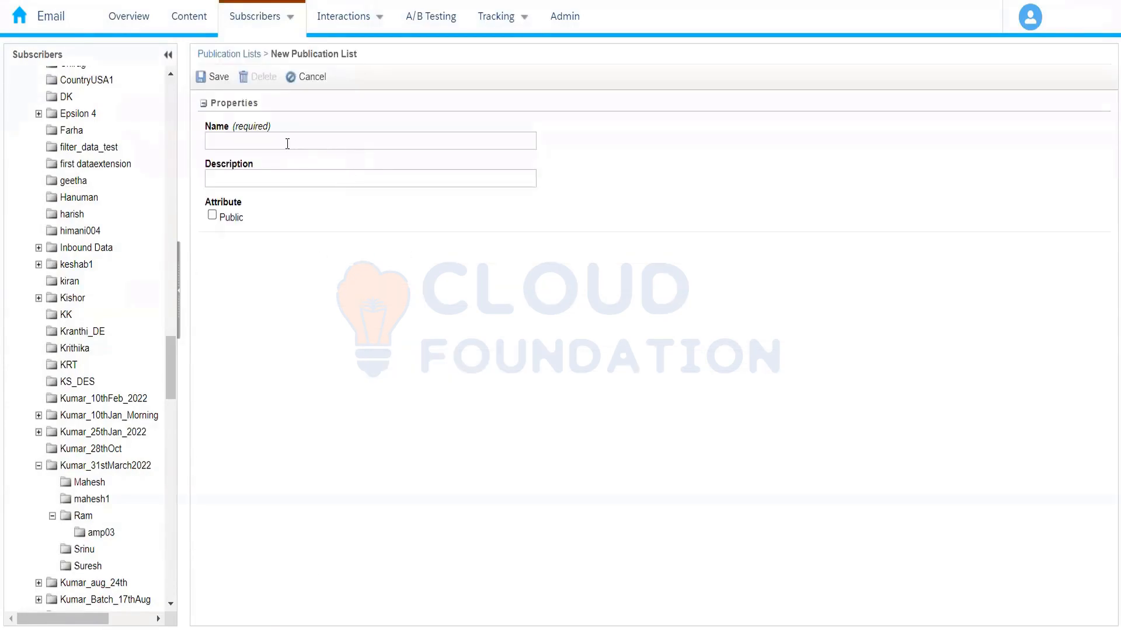
pyautogui.click(287, 143)
pyautogui.write('Amazon_')
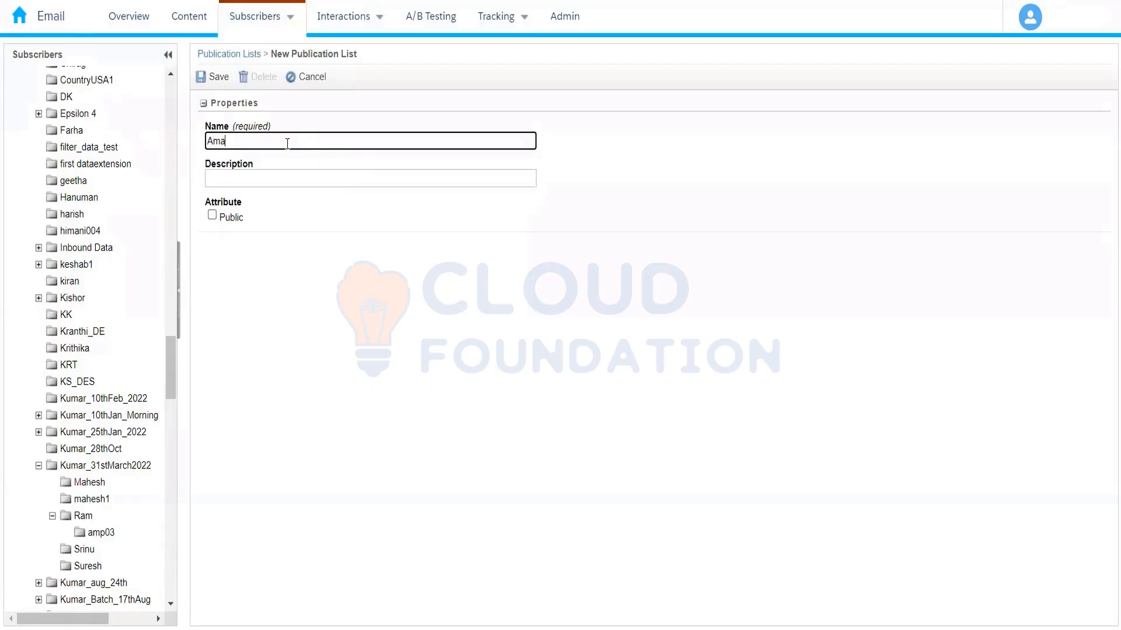
pyautogui.write('Fashion')
pyautogui.click(212, 214)
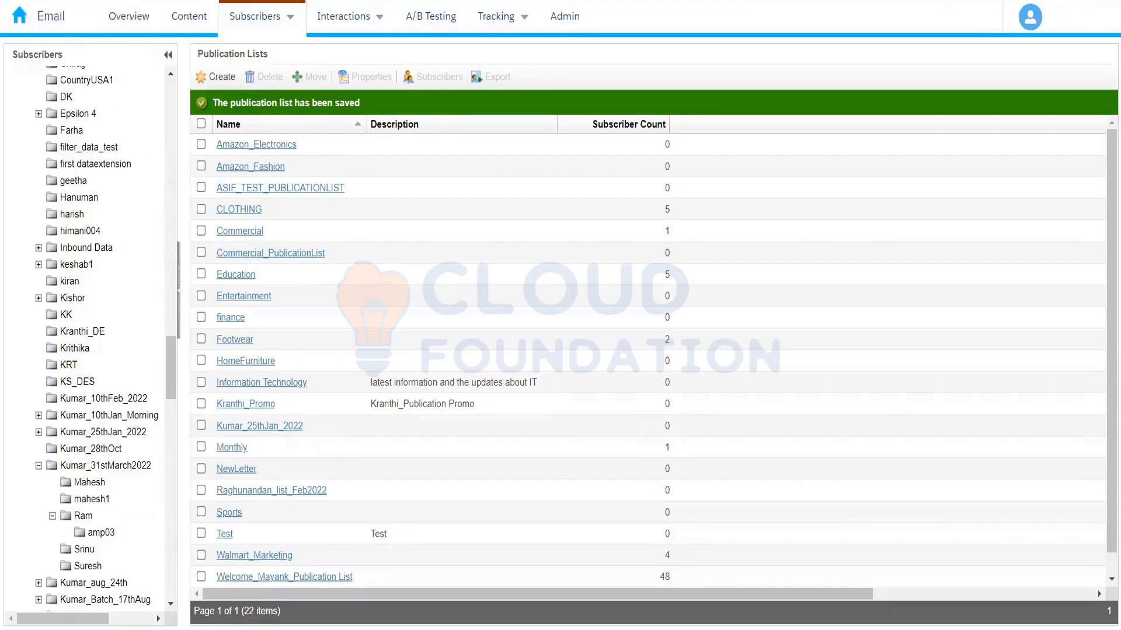
# Switch to the browser tab showing the Amazon_Customers data extension in Contact Builder and open Email Studio in a separate tab
pyautogui.rightClick(116, 1)
pyautogui.press('Escape')
pyautogui.click(69, 2)
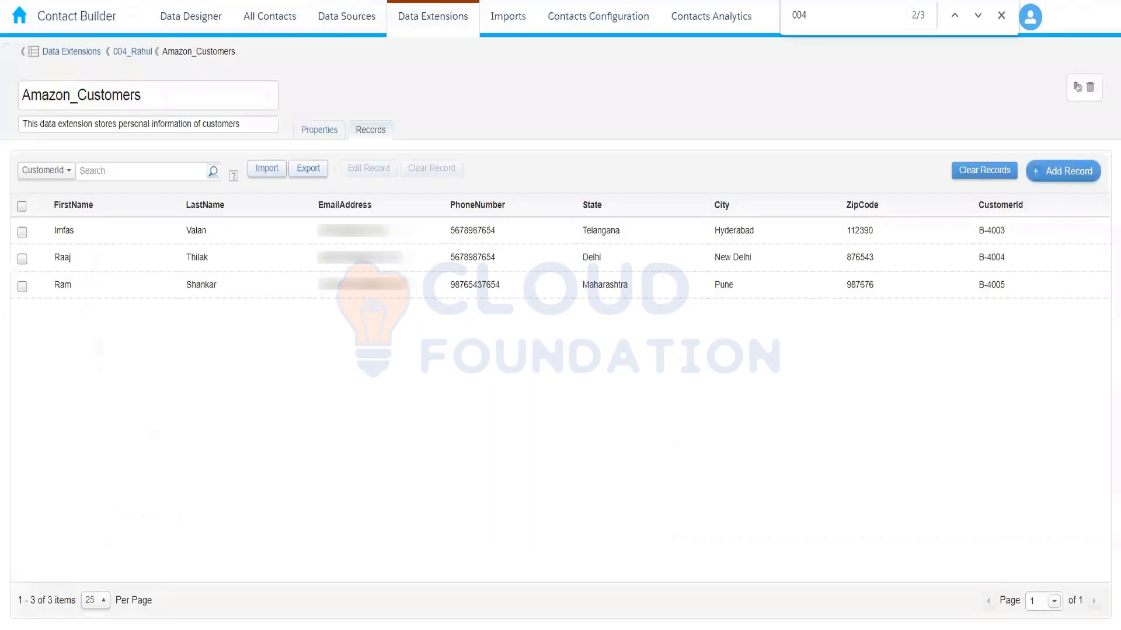
pyautogui.rightClick(69, 2)
pyautogui.click(104, 65)
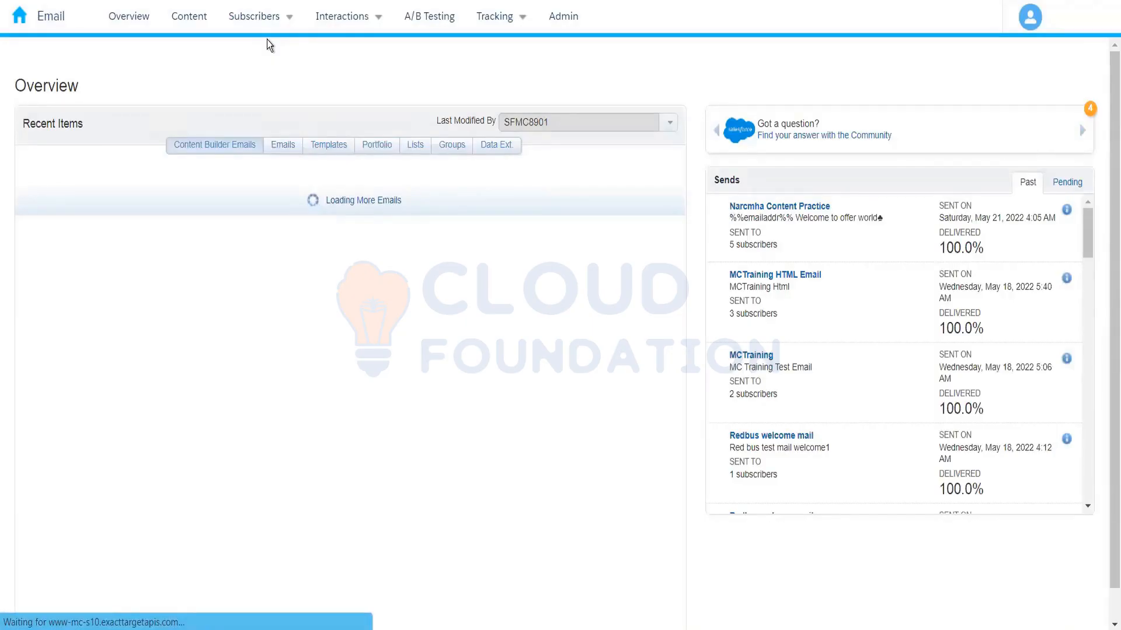
# Create a local folder under Content Builder named 004_ followed by the owner's capitalized first name
pyautogui.click(190, 24)
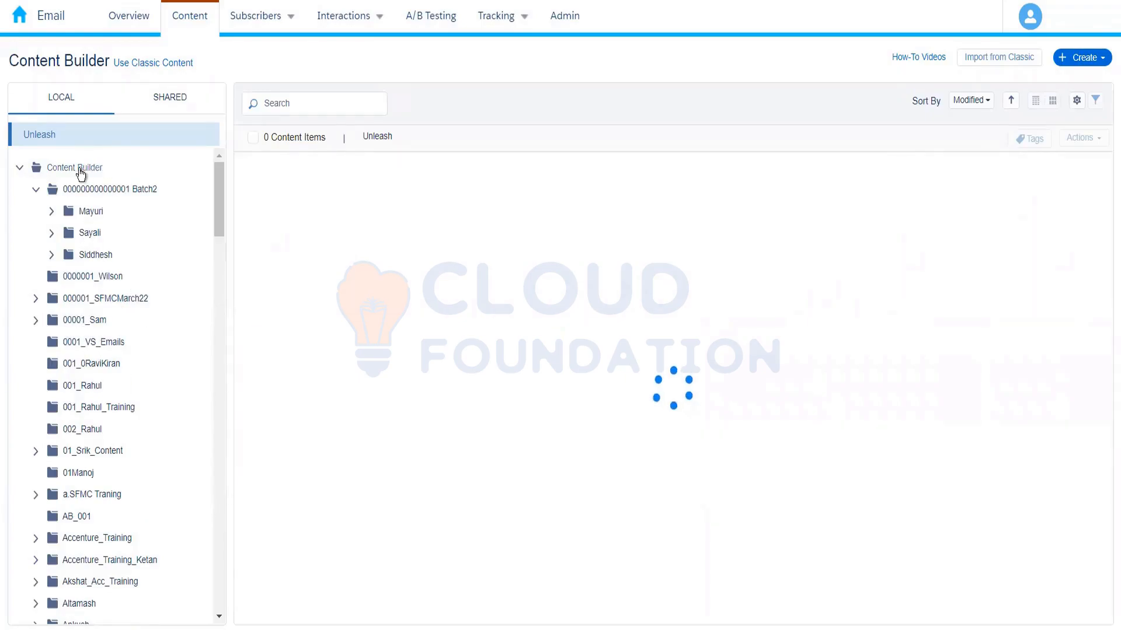
pyautogui.rightClick(73, 170)
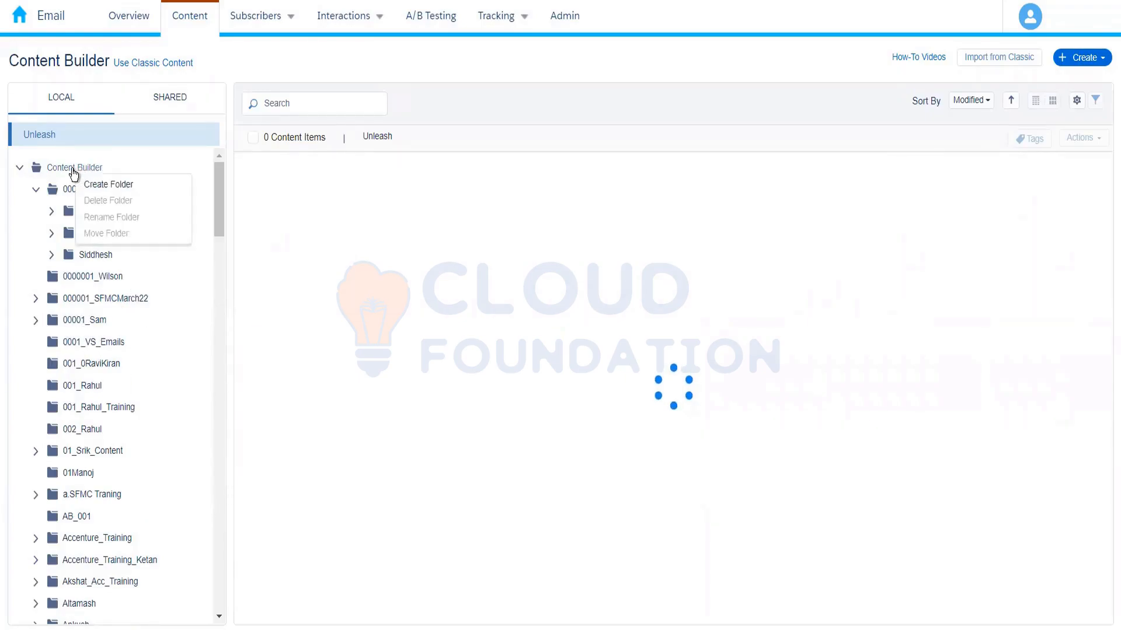
pyautogui.click(97, 186)
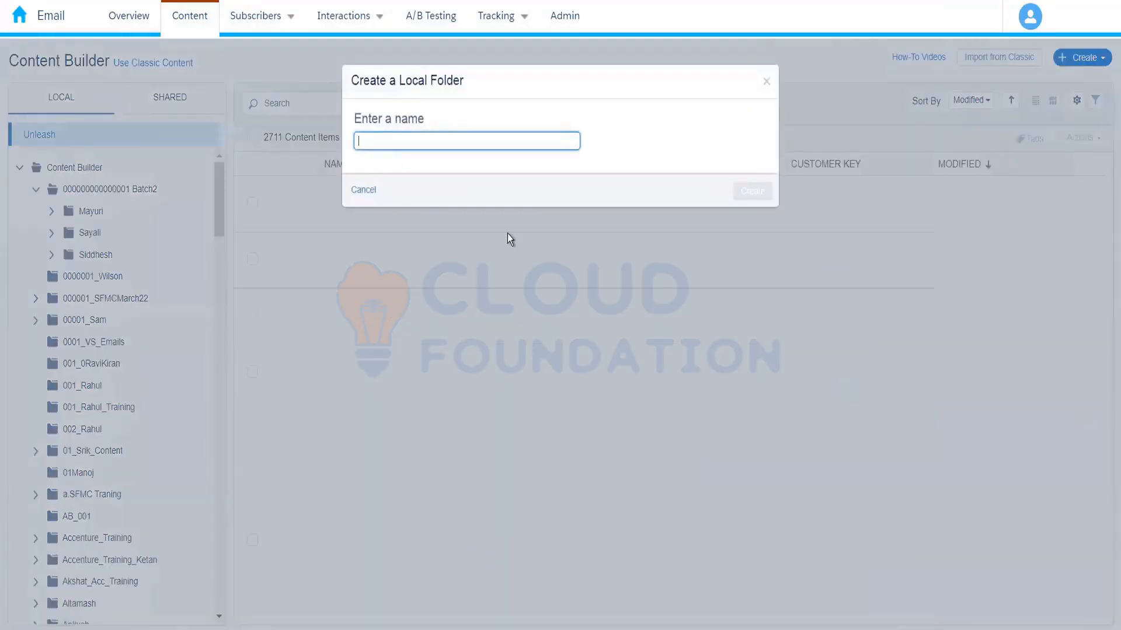
pyautogui.write('004_rahul')
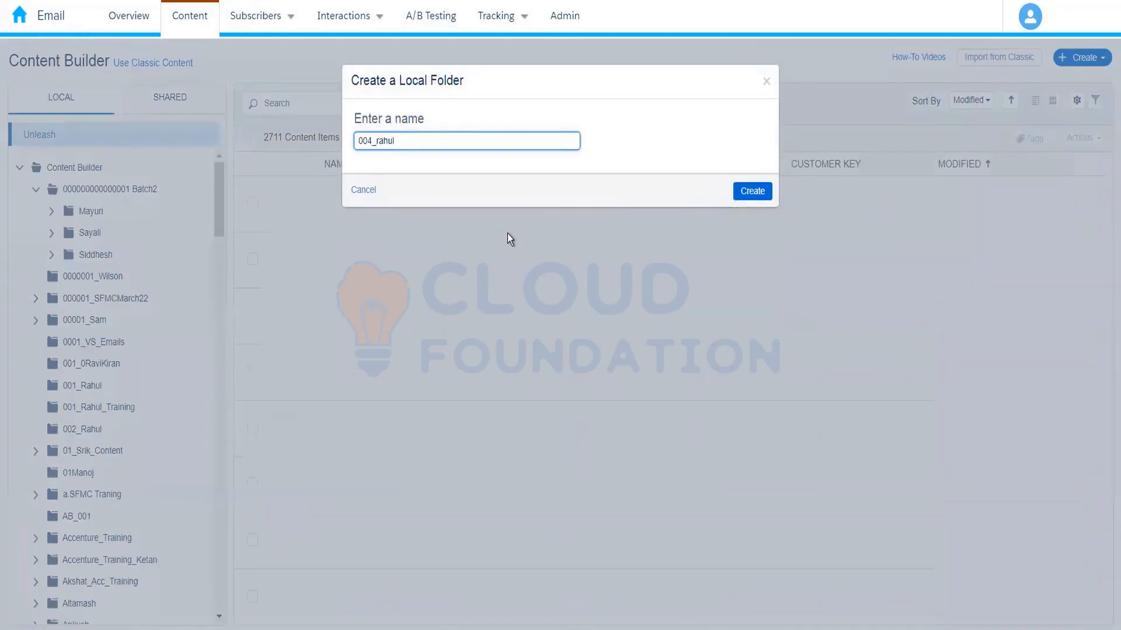
pyautogui.press('Delete')
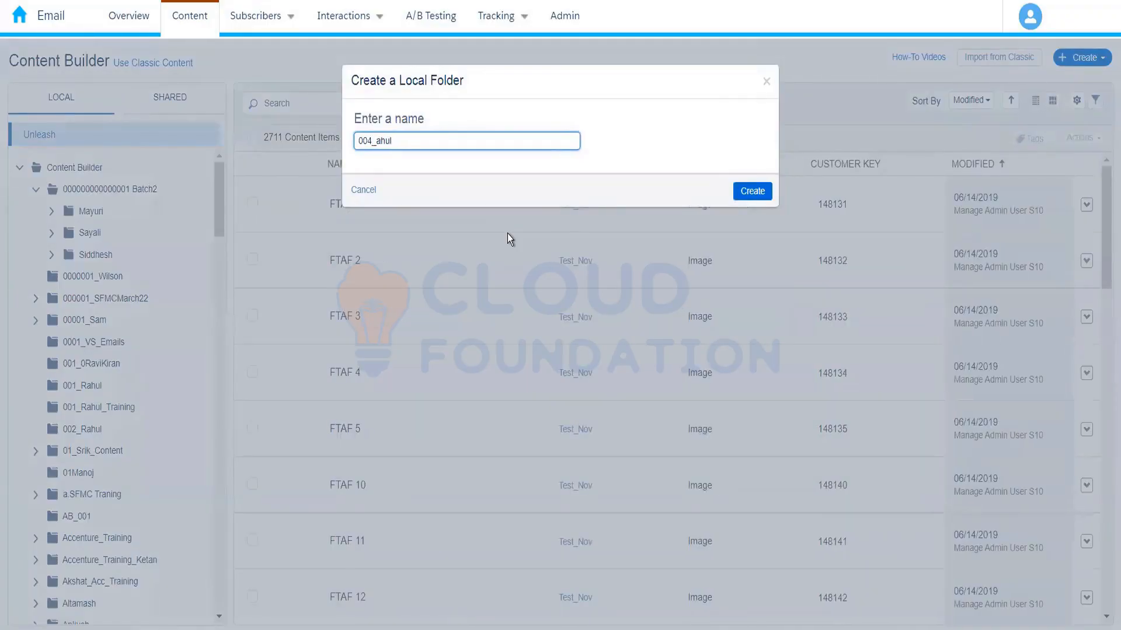
pyautogui.write('R')
pyautogui.click(762, 199)
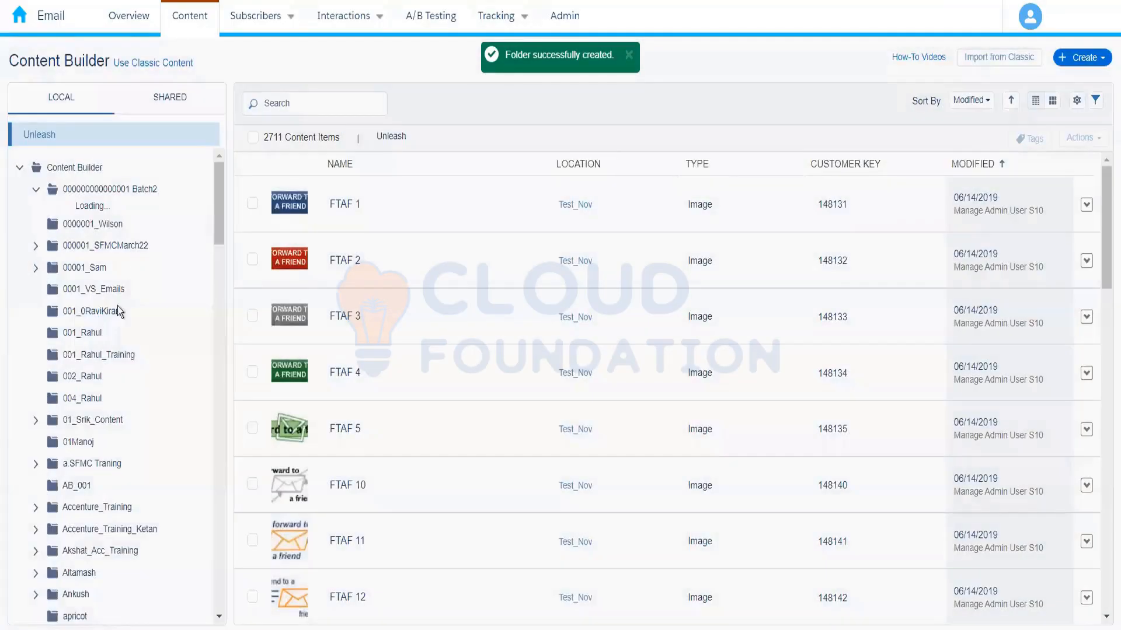
# Start a new email message in the new 004_ folder using the HTML creation option
pyautogui.click(81, 449)
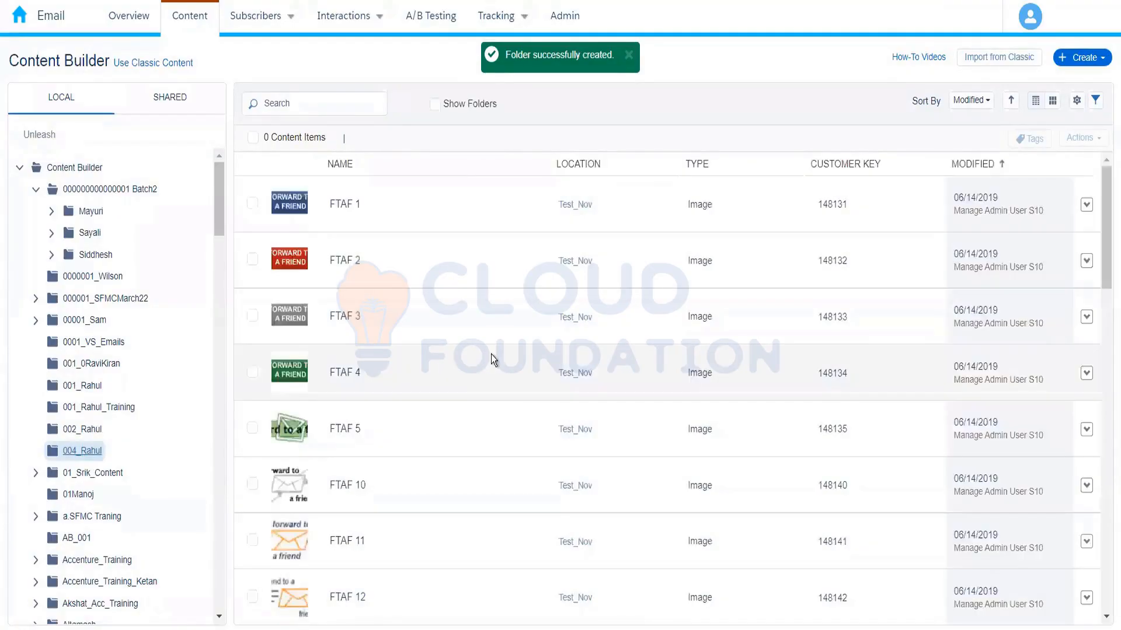
pyautogui.click(1083, 58)
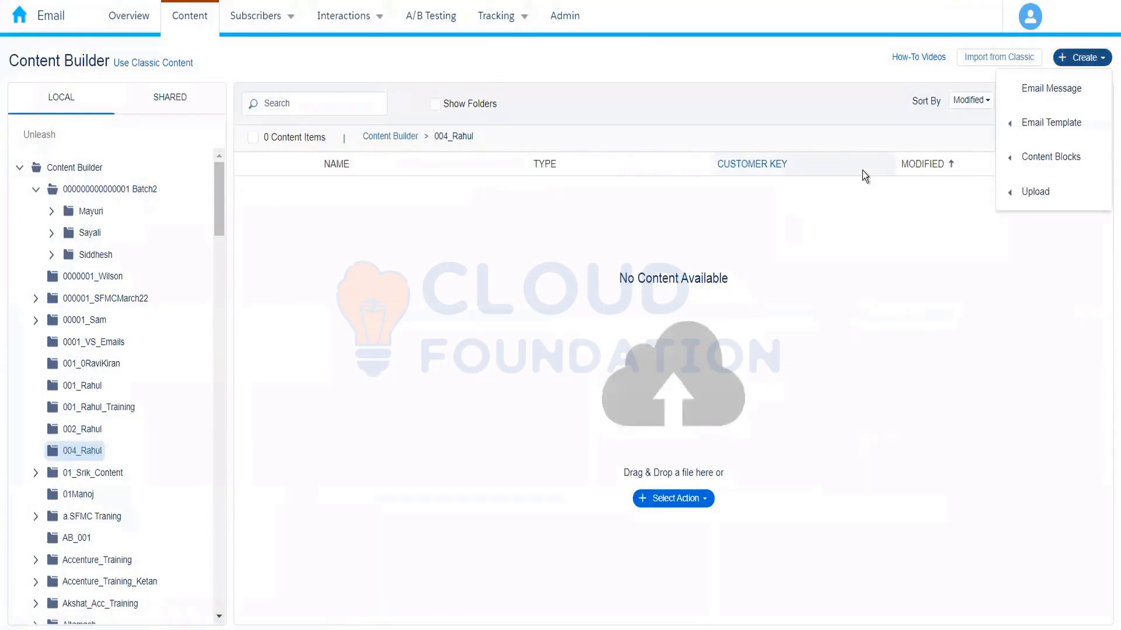
pyautogui.click(1080, 94)
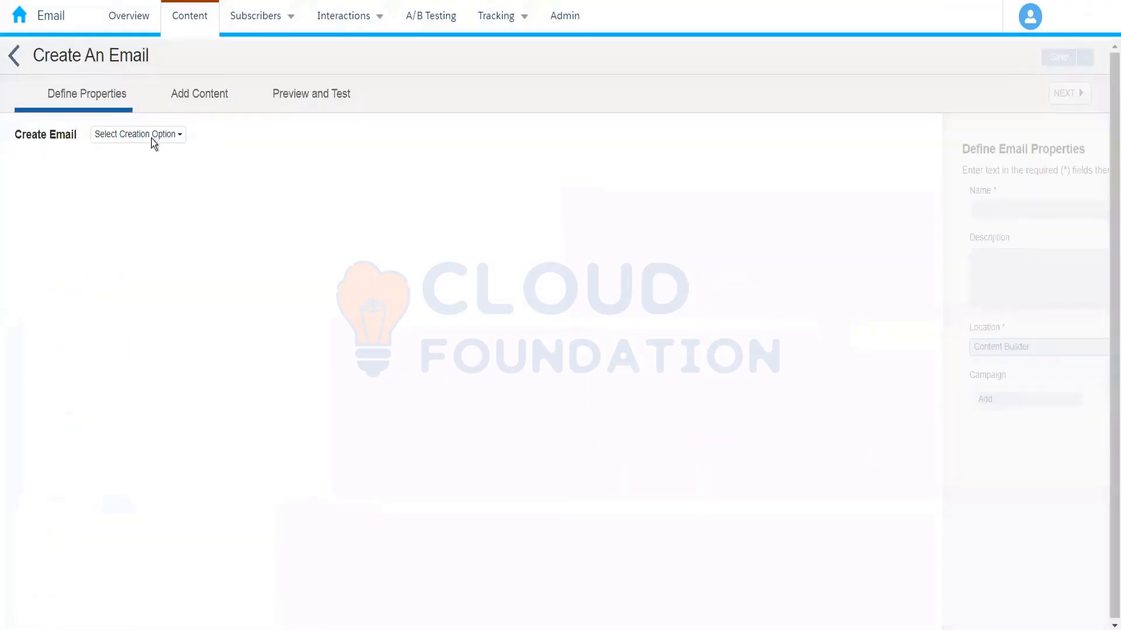
pyautogui.click(150, 144)
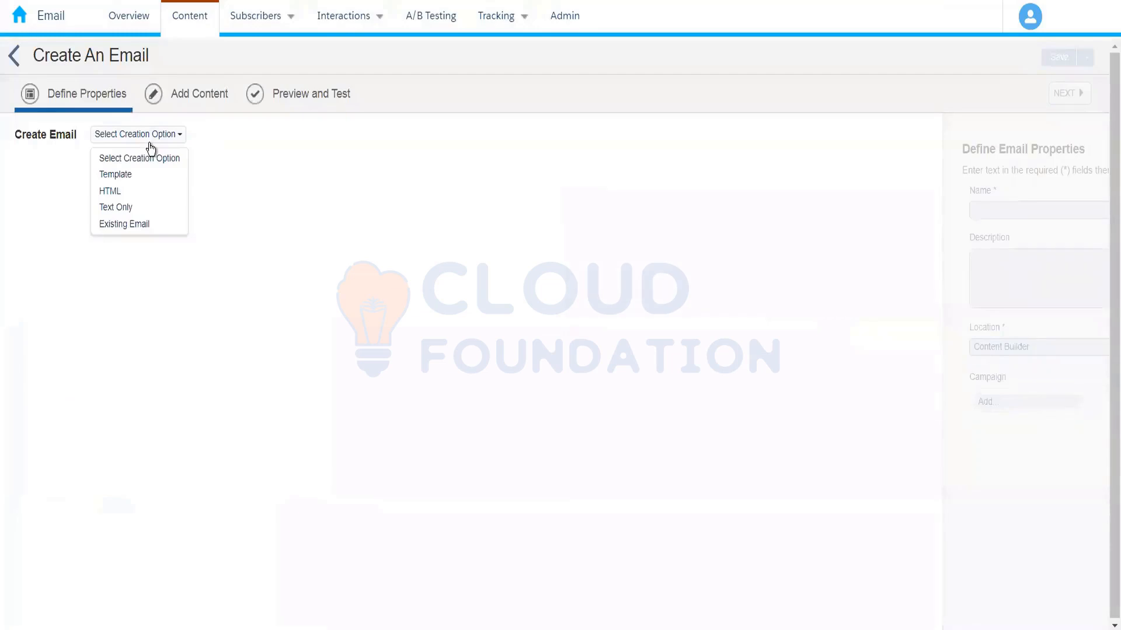
pyautogui.click(130, 197)
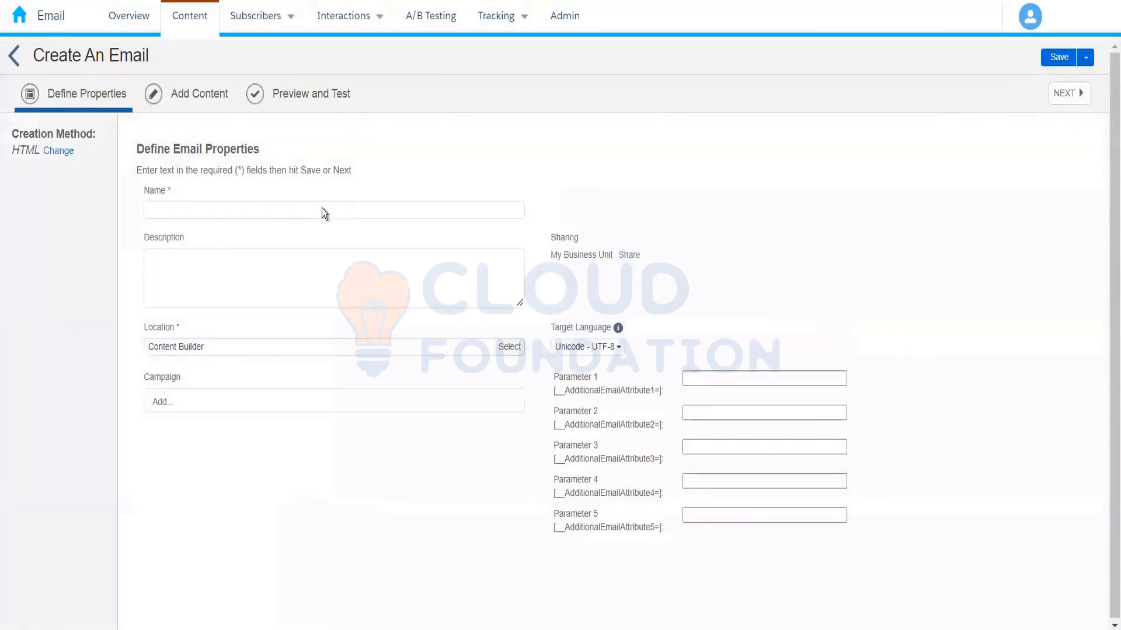
# Name the email Publication List Demo and proceed to adding its content
pyautogui.click(283, 215)
pyautogui.write('P')
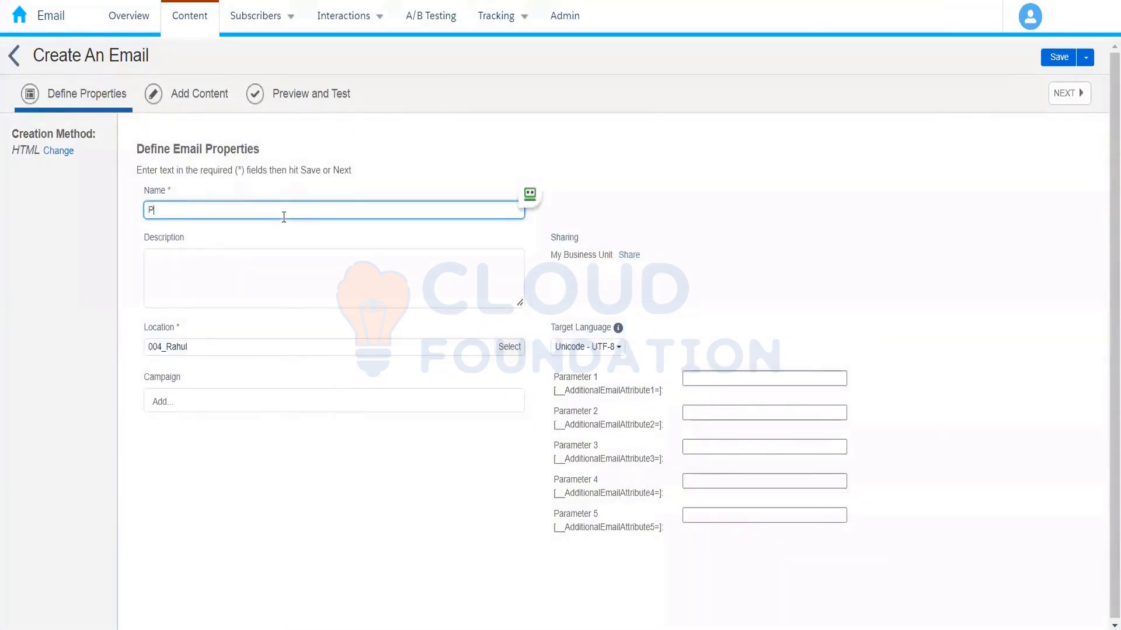
pyautogui.write('ublication Listb')
pyautogui.press('BackSpace')
pyautogui.write('de')
pyautogui.press('BackSpace')
pyautogui.press('BackSpace')
pyautogui.write('Demo')
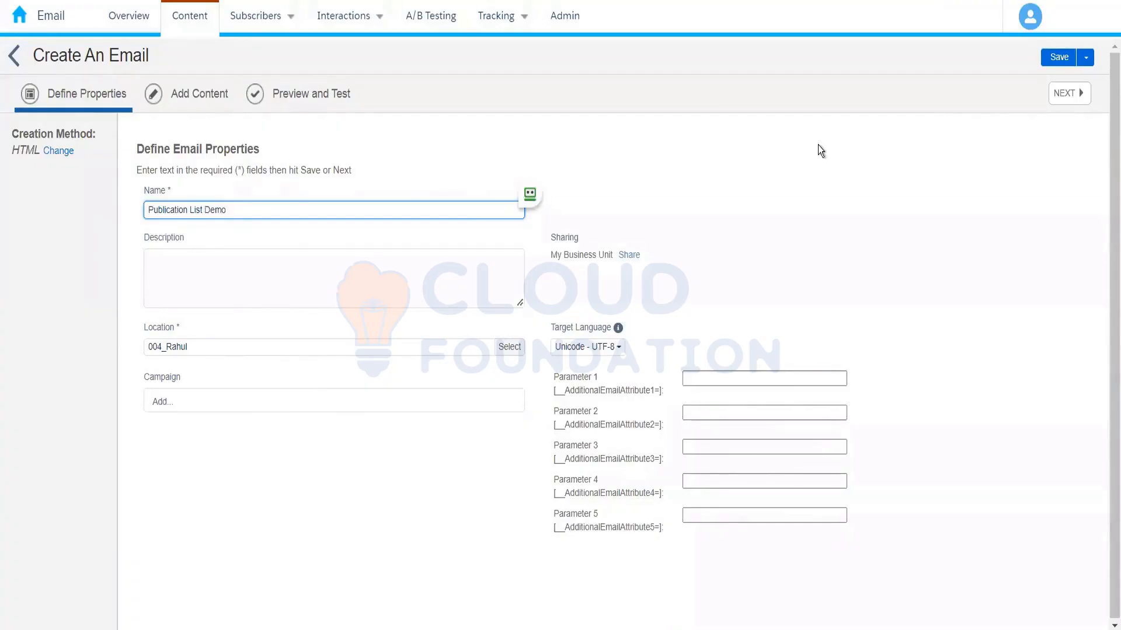
pyautogui.click(1080, 97)
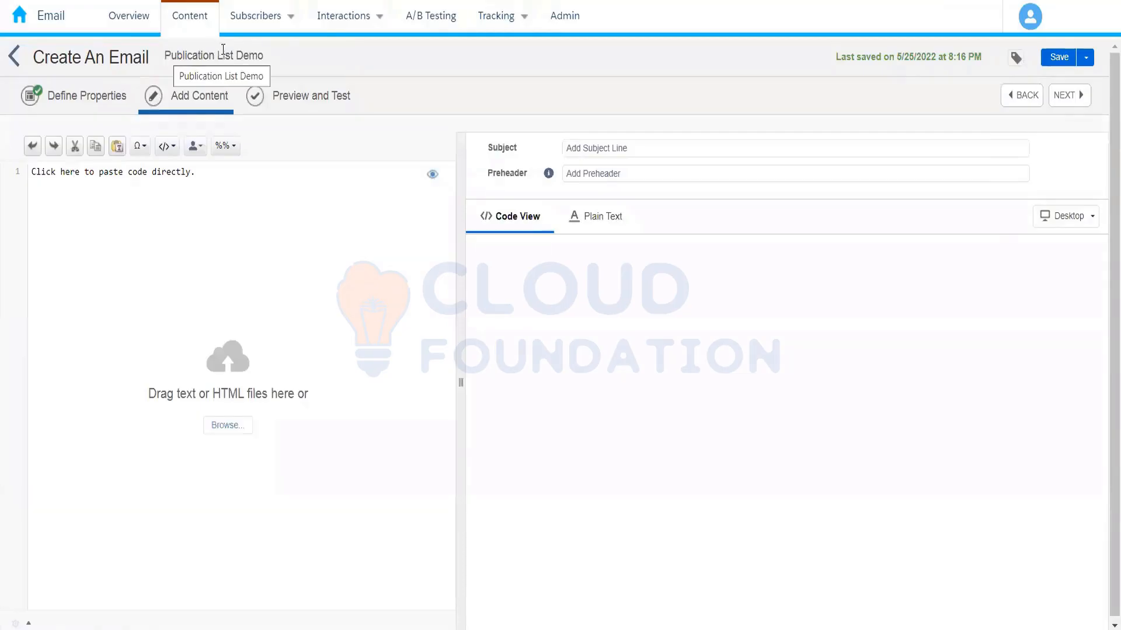
# Copy the email's name into its subject line so that it reads Publication List Demo
pyautogui.moveTo(166, 55); pyautogui.dragTo(285, 54)
pyautogui.hotkey('ctrl', 'c')
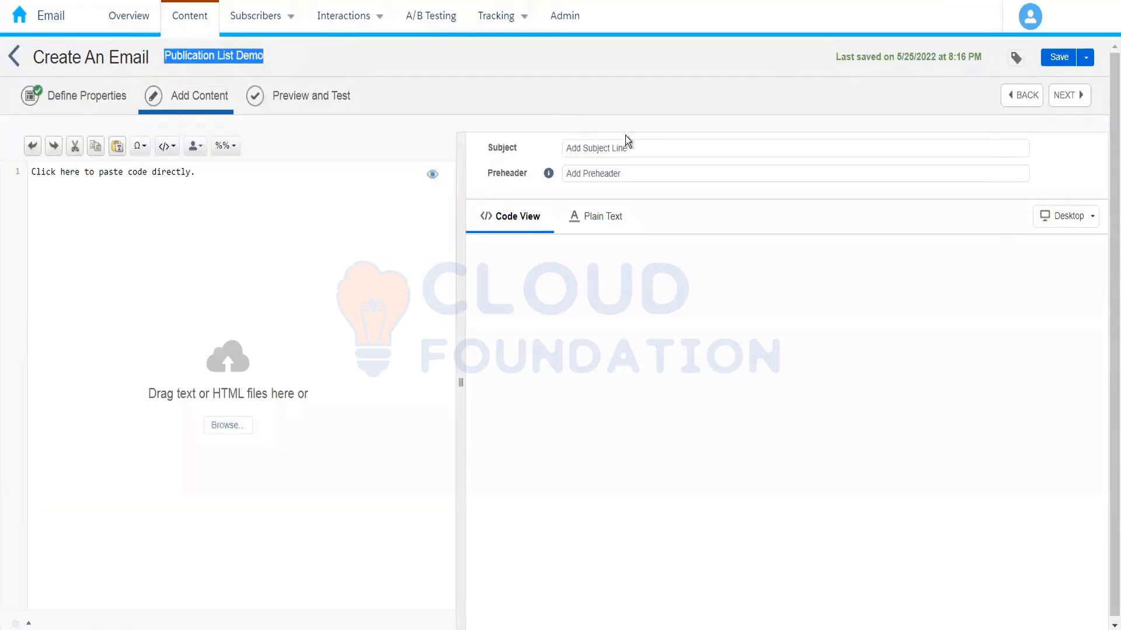
pyautogui.click(628, 156)
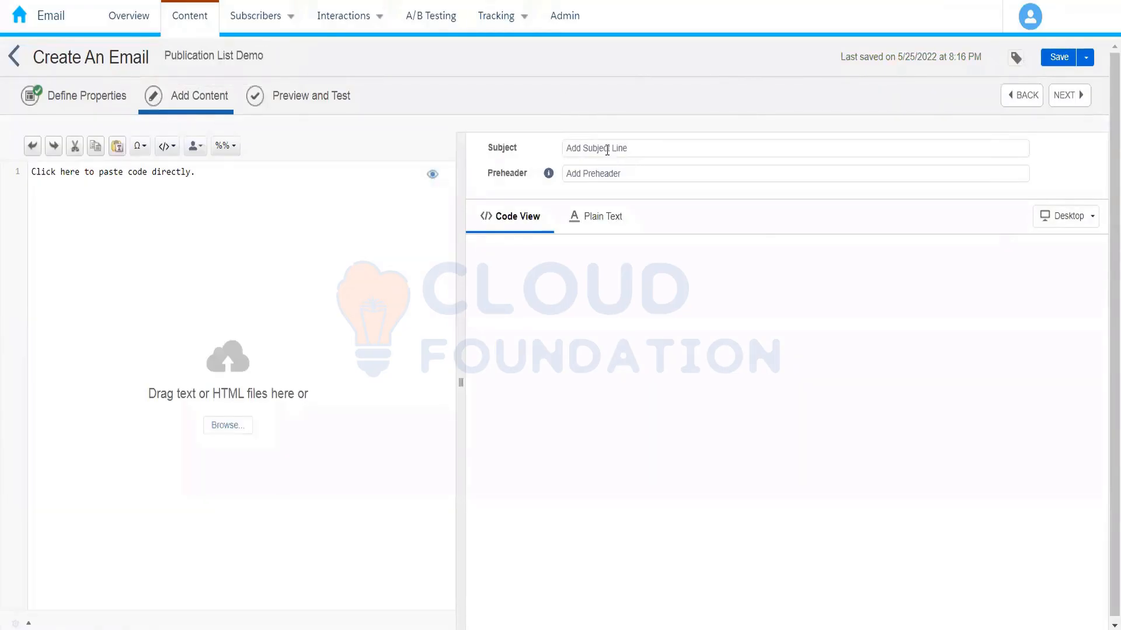
pyautogui.click(606, 150)
pyautogui.hotkey('ctrl', 'v')
pyautogui.click(335, 268)
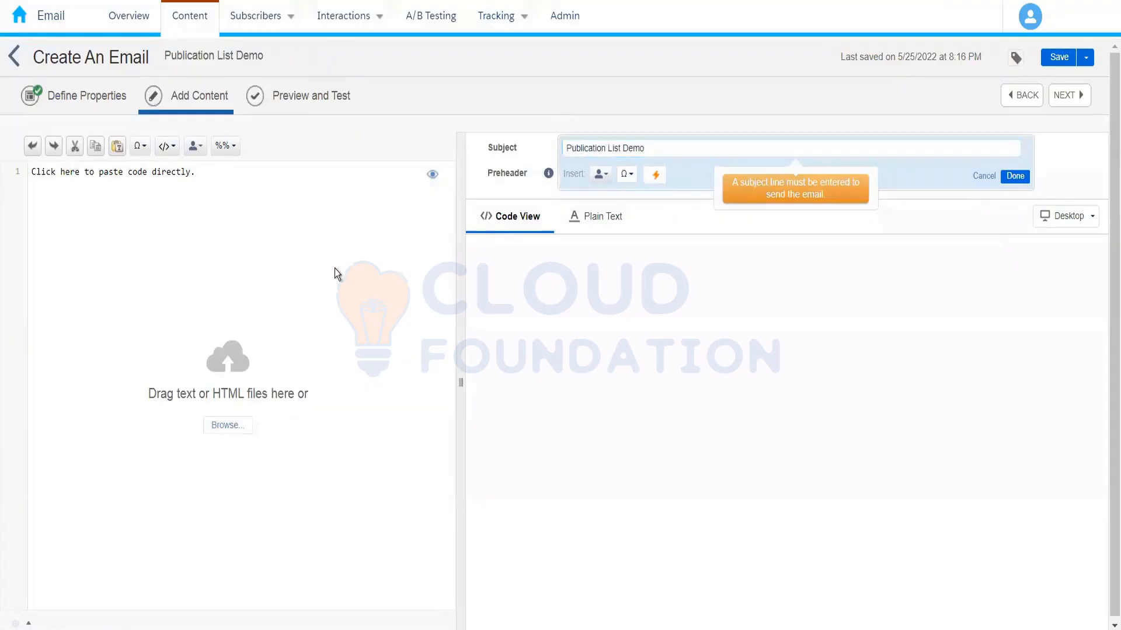
# Insert the Physical Mailing Address and Profile Center system snippets into the email's HTML code
pyautogui.click(169, 149)
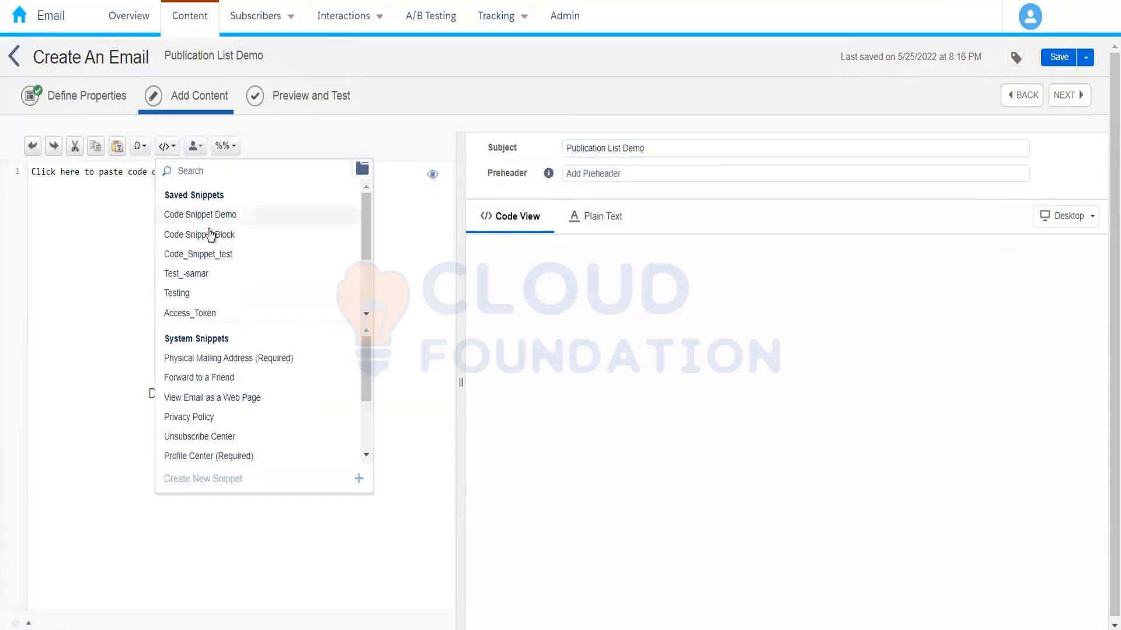
pyautogui.click(245, 368)
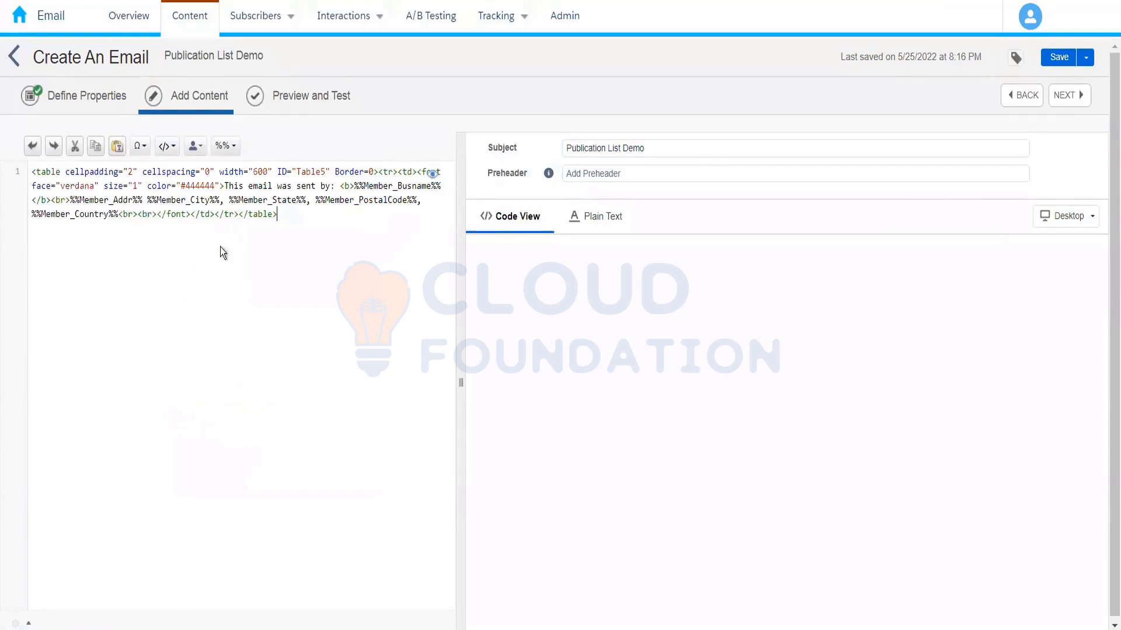
pyautogui.click(167, 146)
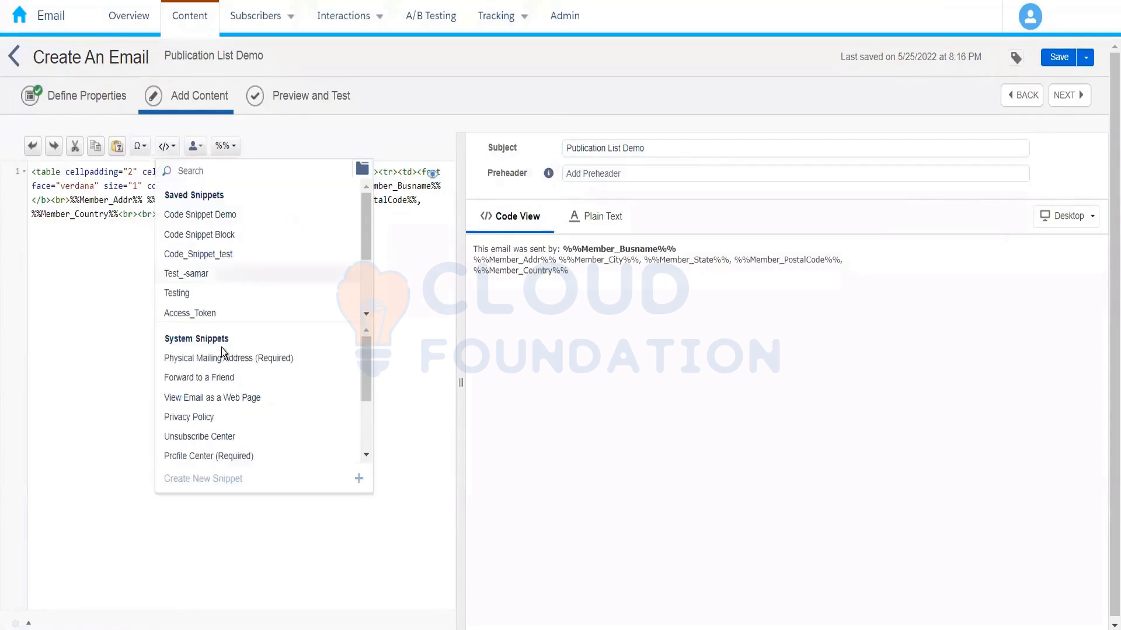
pyautogui.click(229, 455)
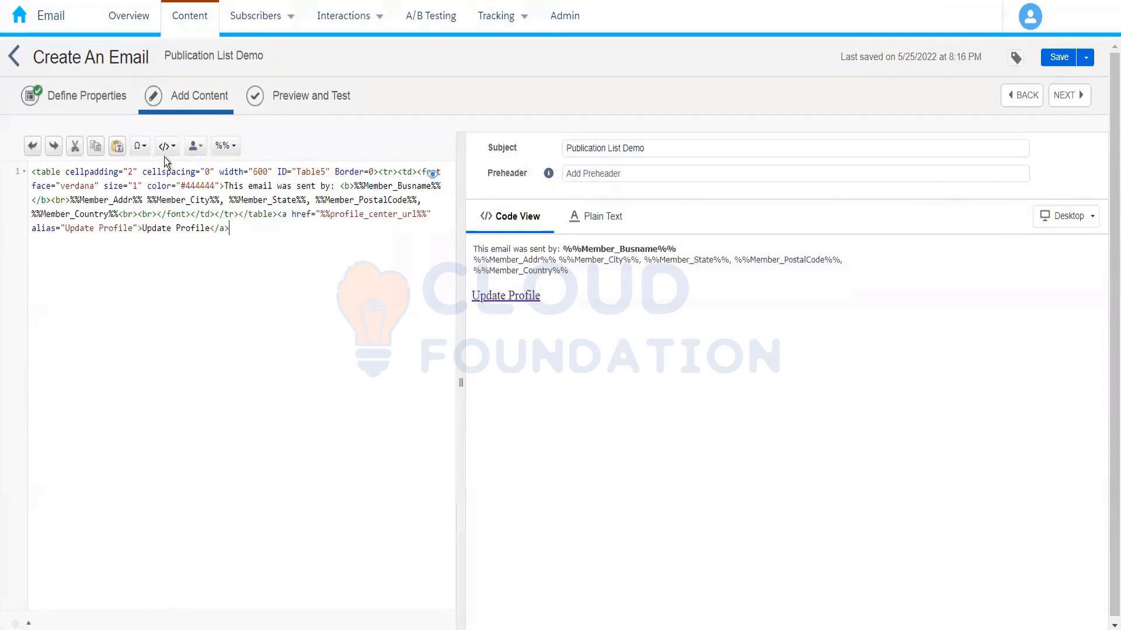
# Insert the text Publication List Demo above the table in the email's HTML code, followed by a blank line
pyautogui.click(33, 172)
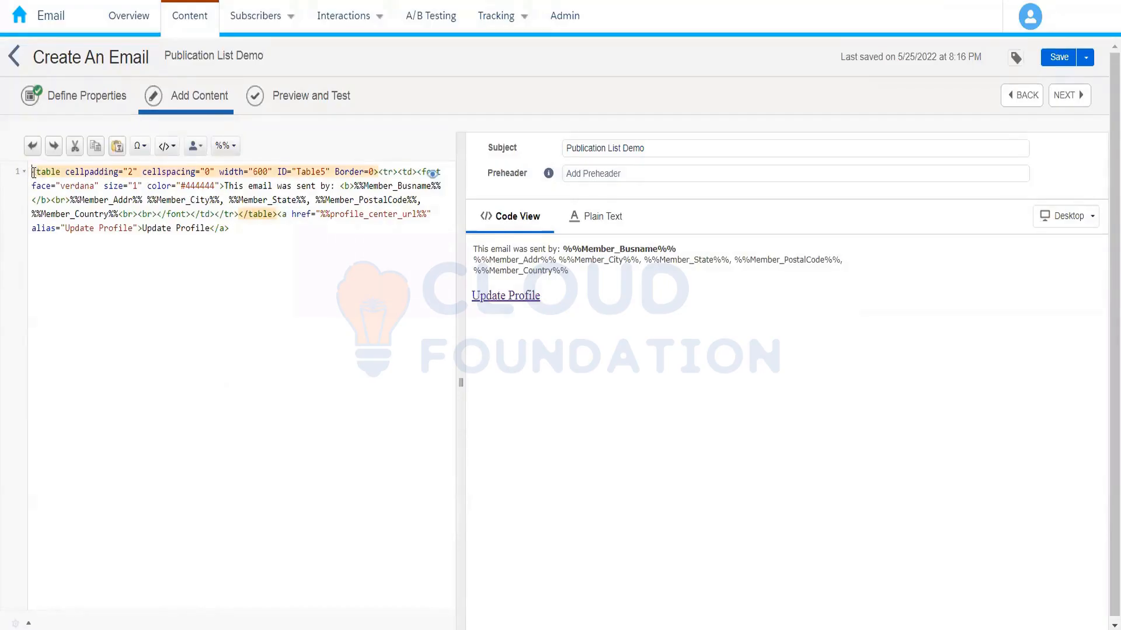
pyautogui.press('Return')
pyautogui.press('Return')
pyautogui.click(33, 172)
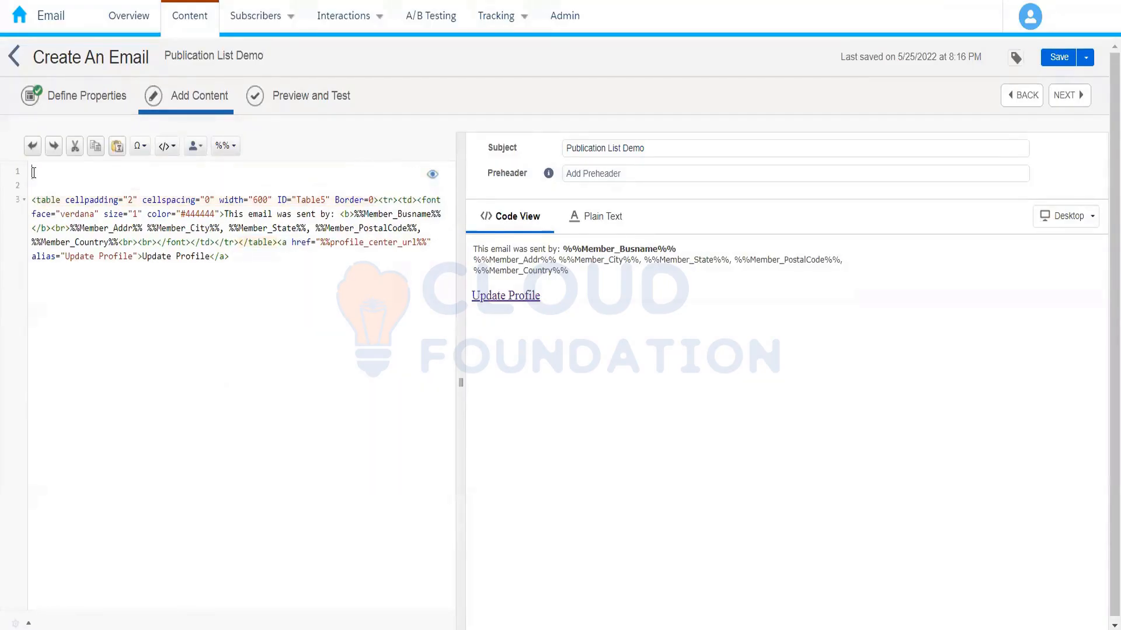
pyautogui.hotkey('ctrl', 'v')
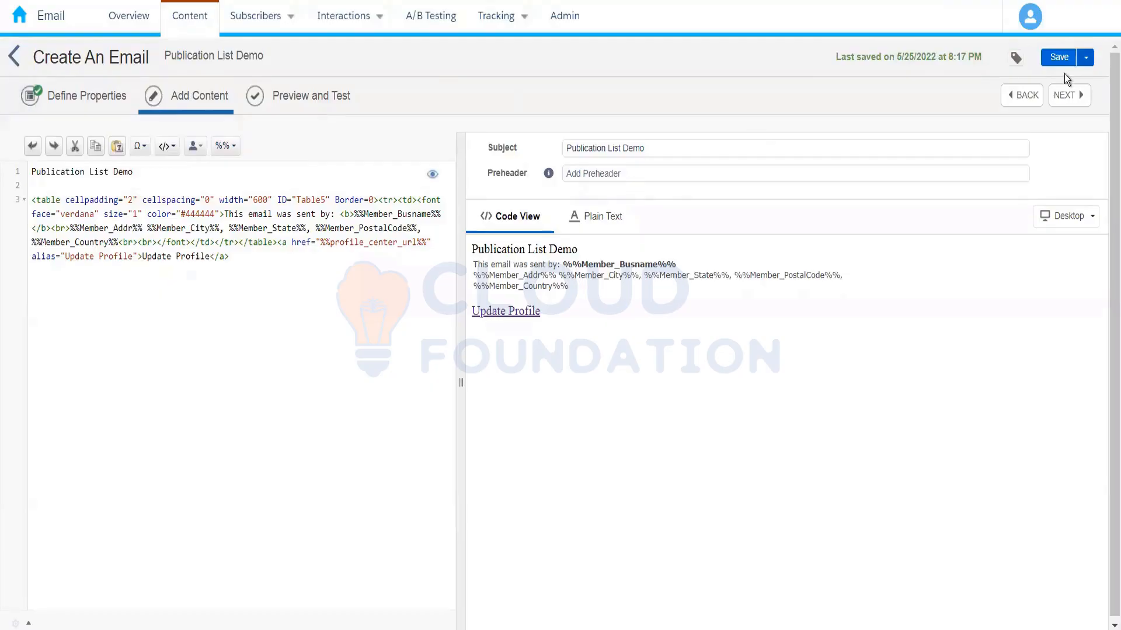
# Save and send the email, choosing Data Extension as the recipient type
pyautogui.click(1085, 58)
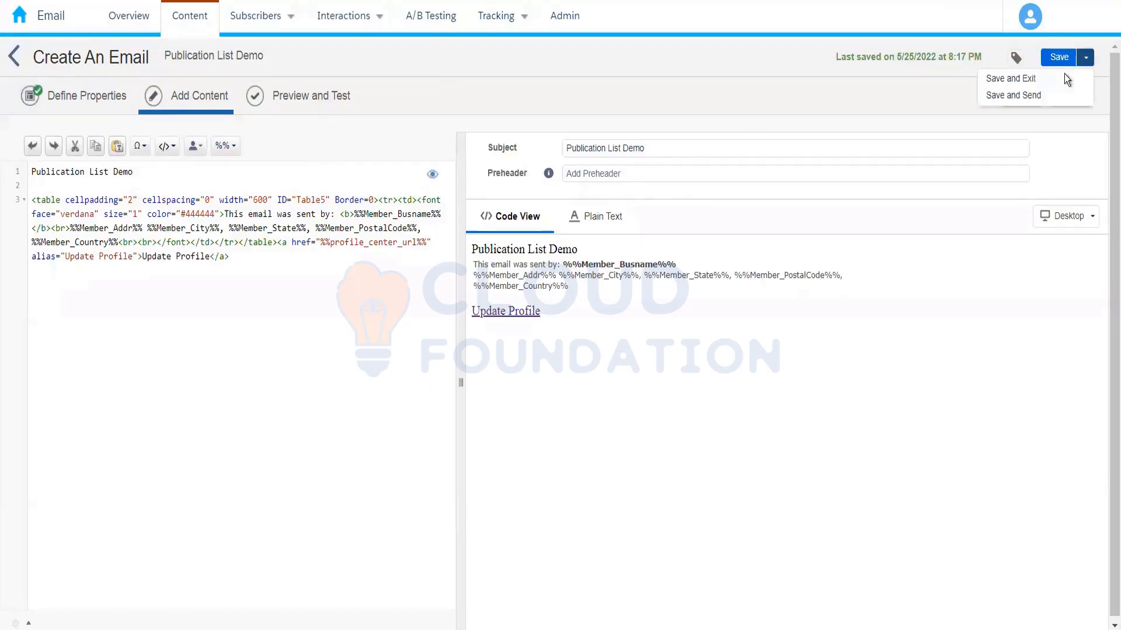
pyautogui.click(1010, 97)
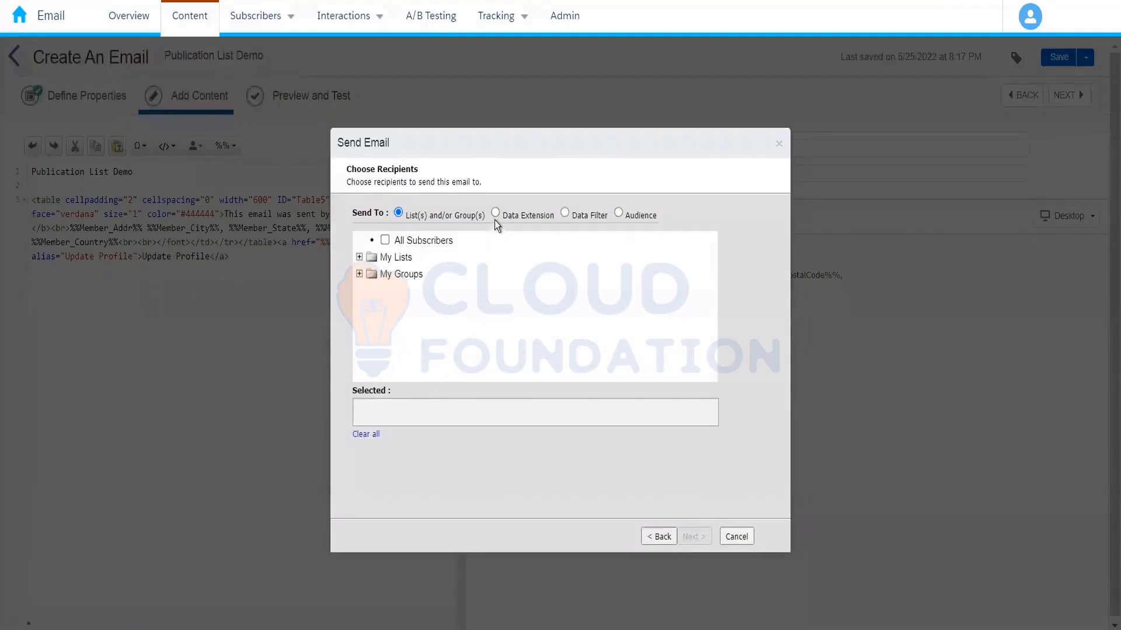
pyautogui.click(495, 214)
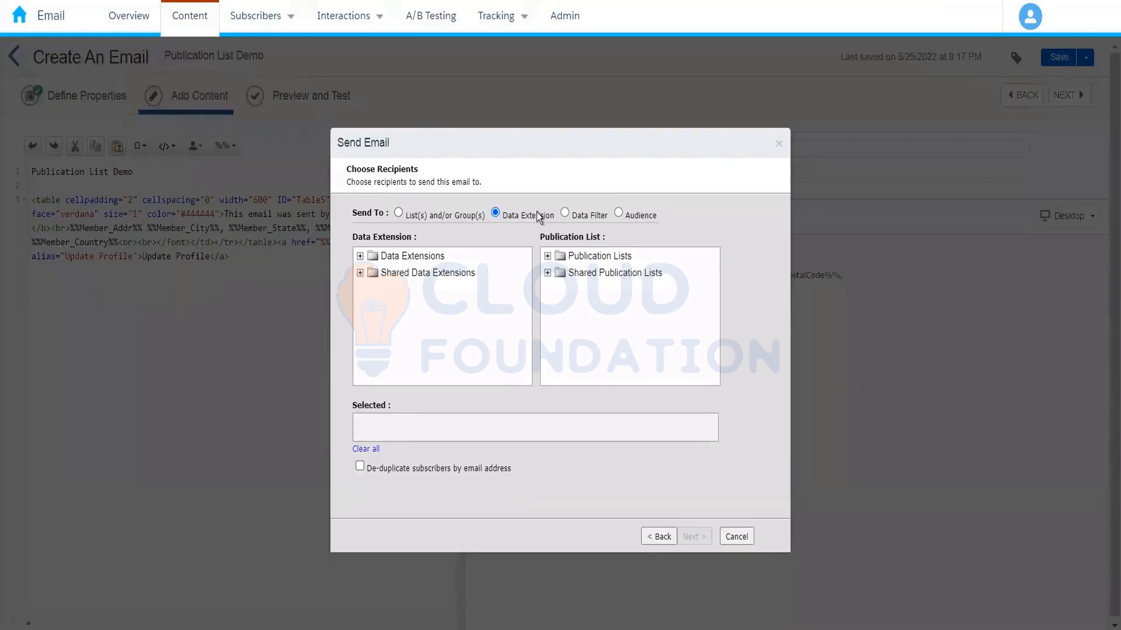
# Browse the available recipient data extensions and expand the 004_ folder
pyautogui.click(360, 256)
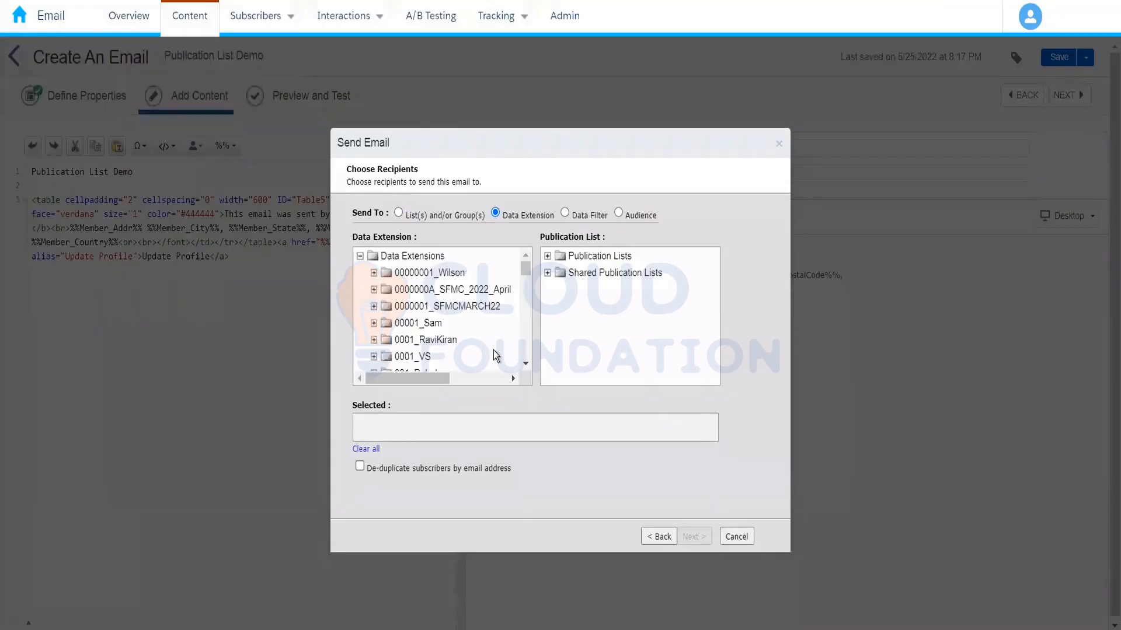
pyautogui.click(527, 367)
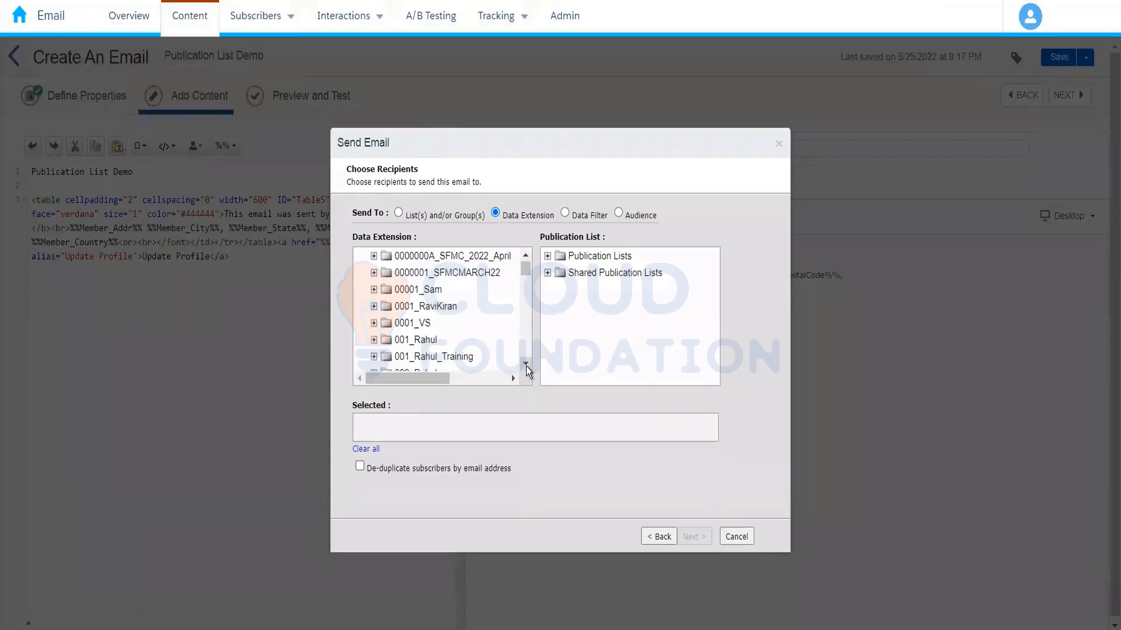
pyautogui.click(526, 367)
pyautogui.click(527, 367)
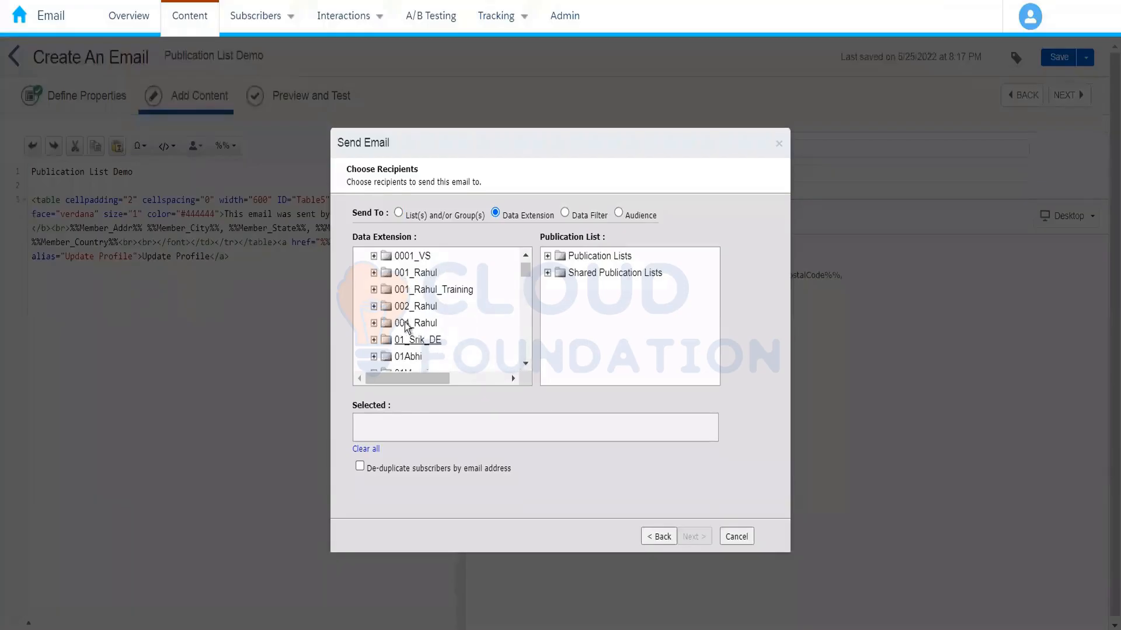
pyautogui.click(374, 324)
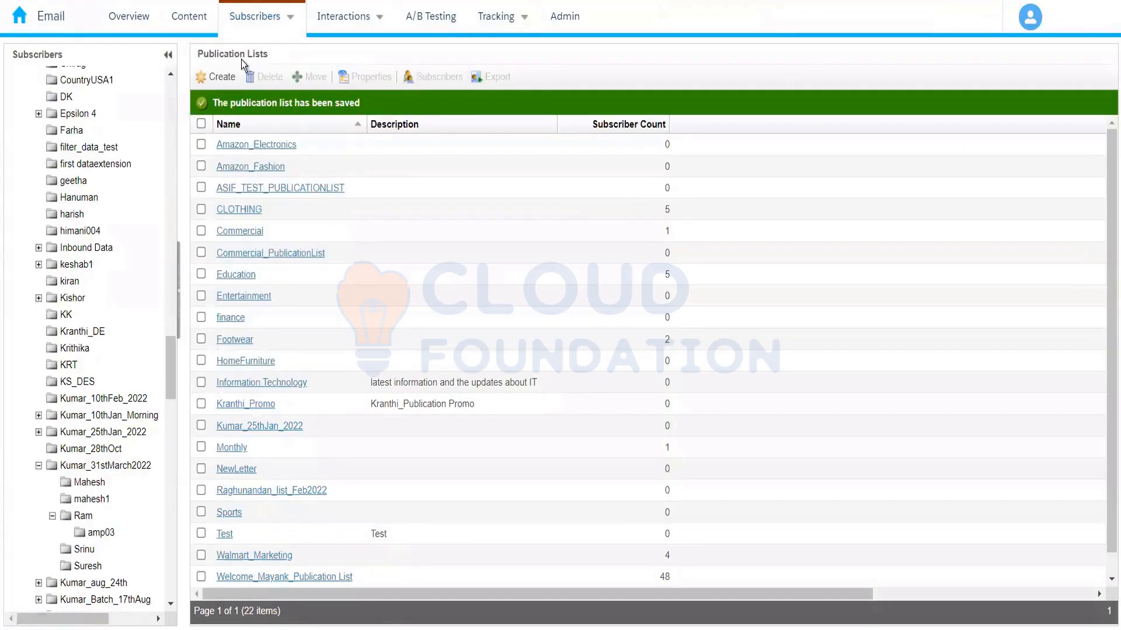
# Open the Amazon_Customers data extension from the 004_ folder in the subscriber data extensions
pyautogui.moveTo(270, 18)
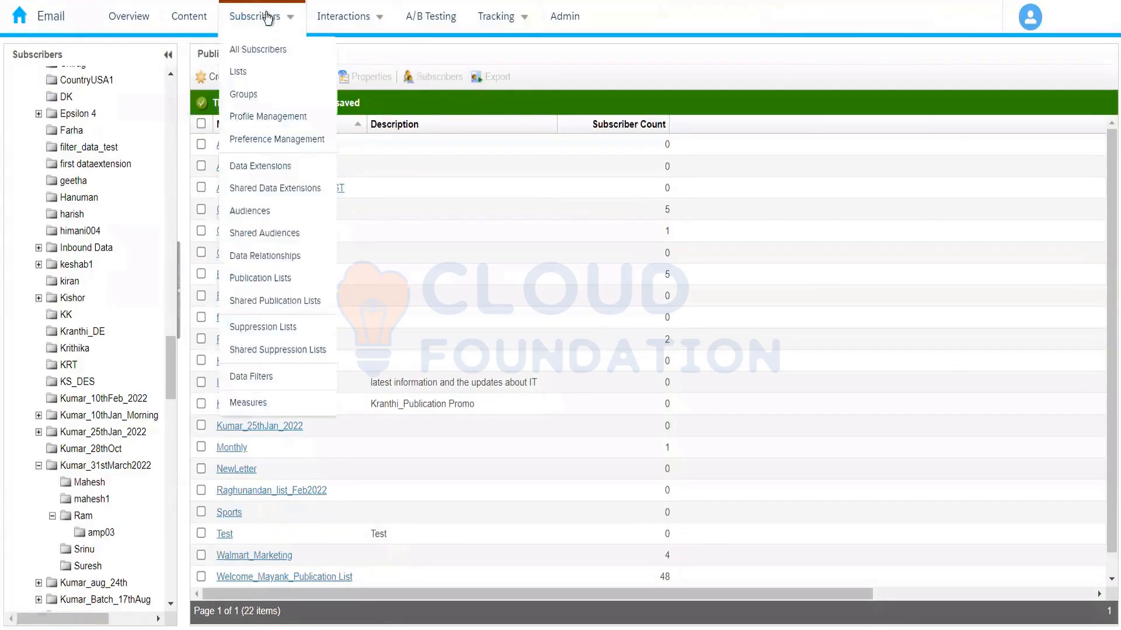
pyautogui.click(271, 168)
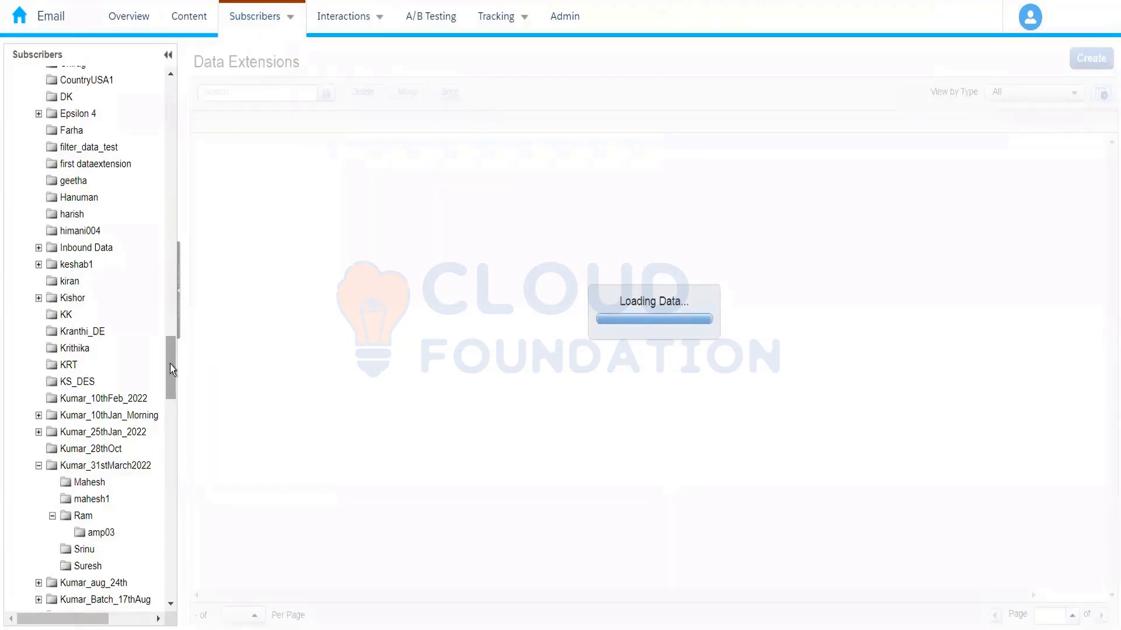
pyautogui.moveTo(171, 314); pyautogui.dragTo(171, 290)
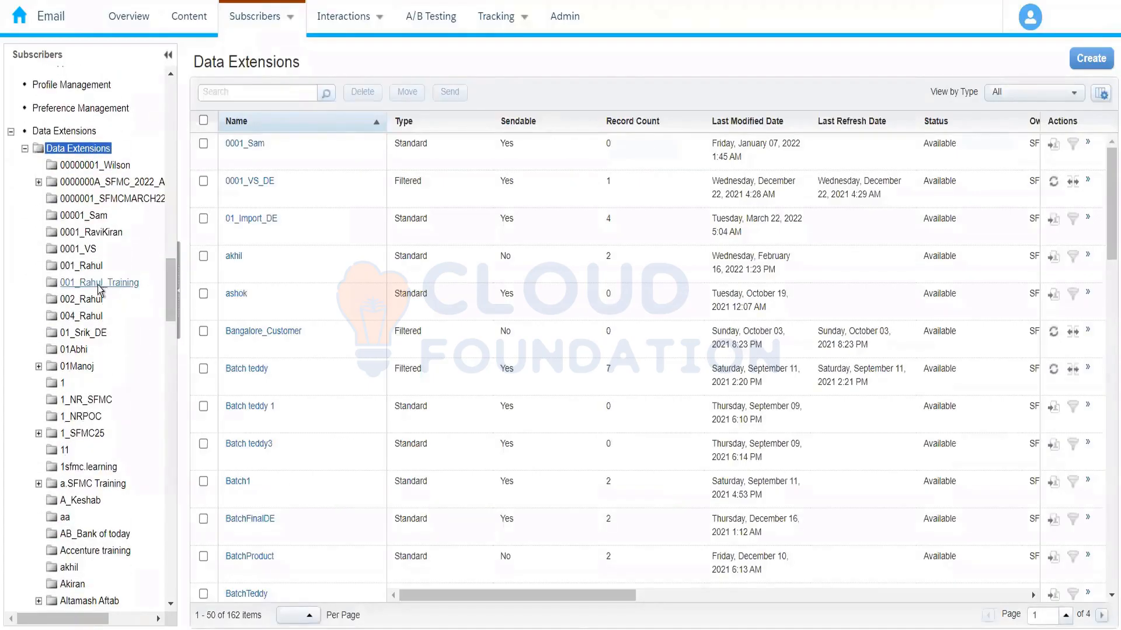
pyautogui.click(89, 317)
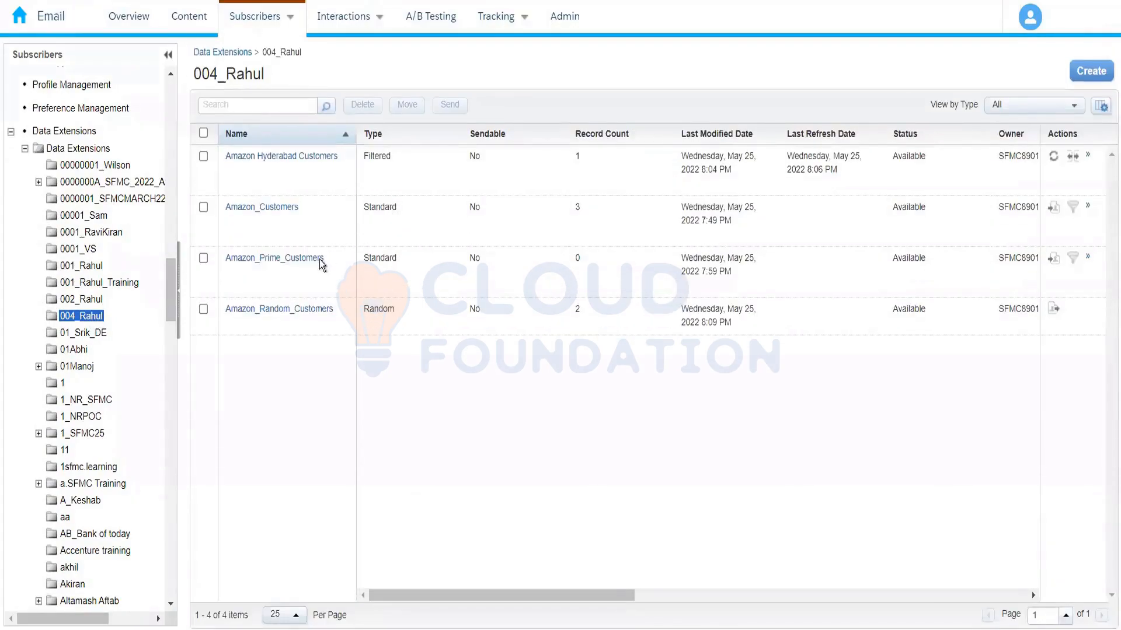
pyautogui.click(280, 209)
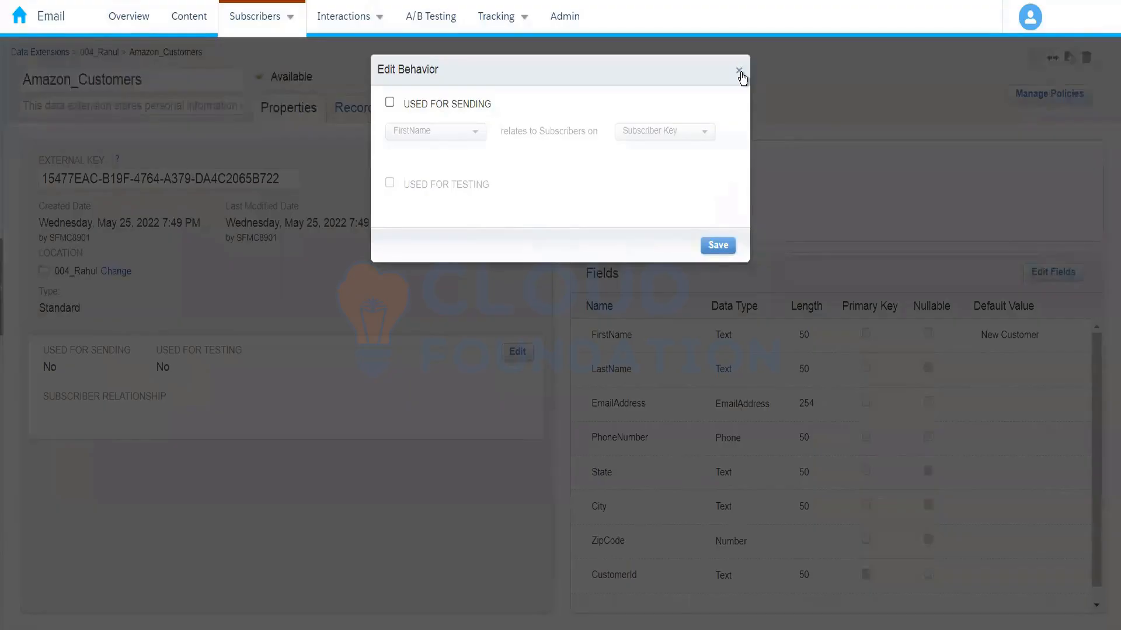
pyautogui.click(739, 72)
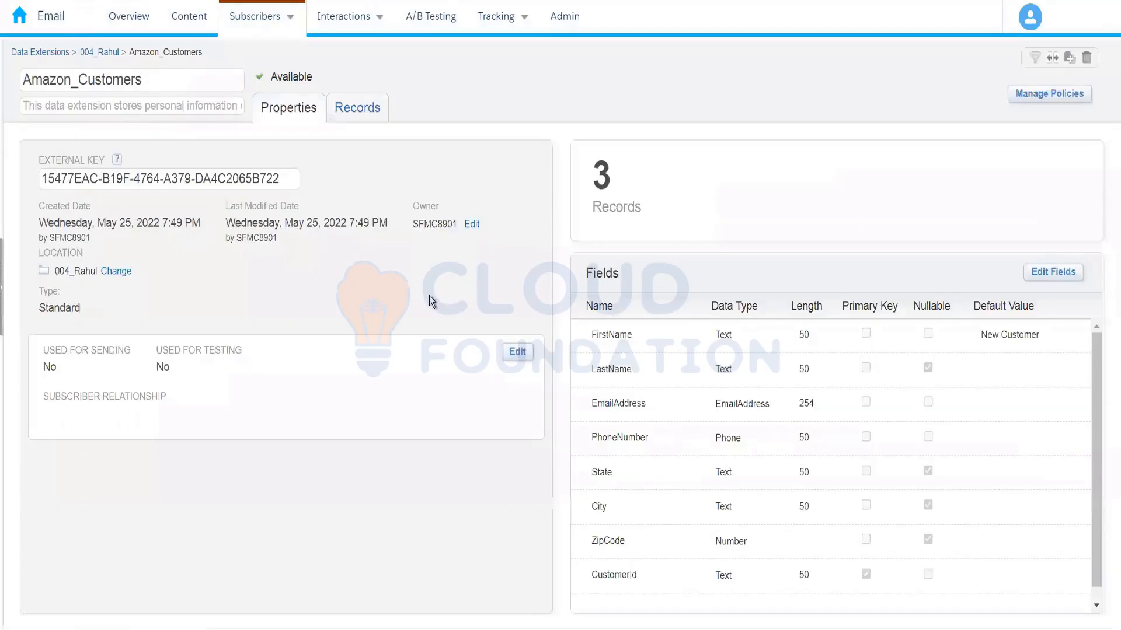
pyautogui.click(516, 353)
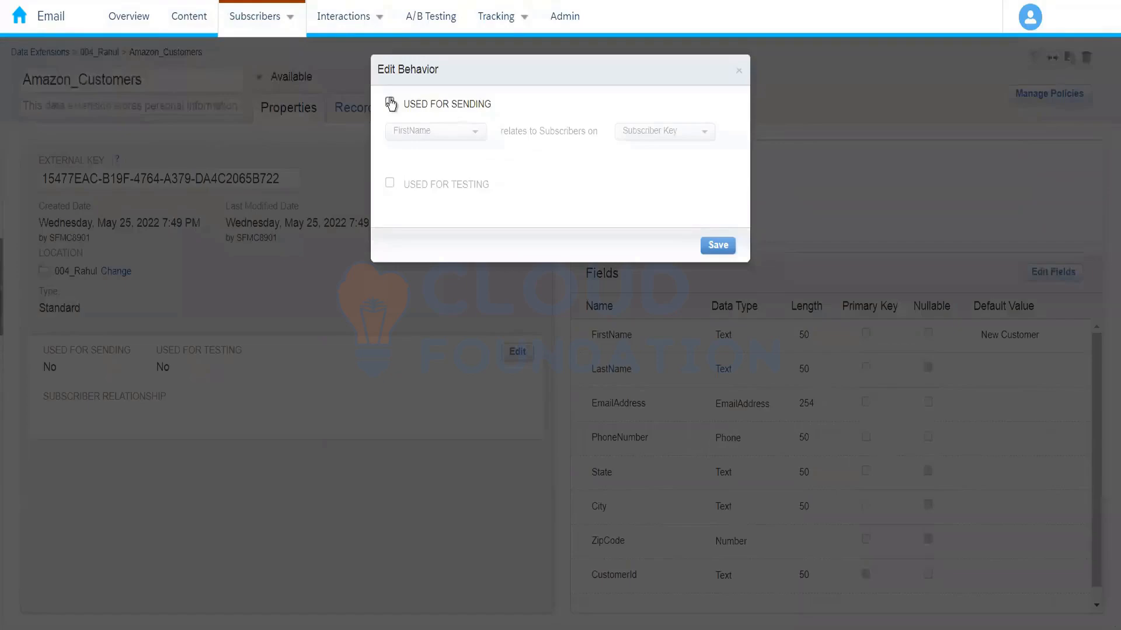
pyautogui.click(391, 104)
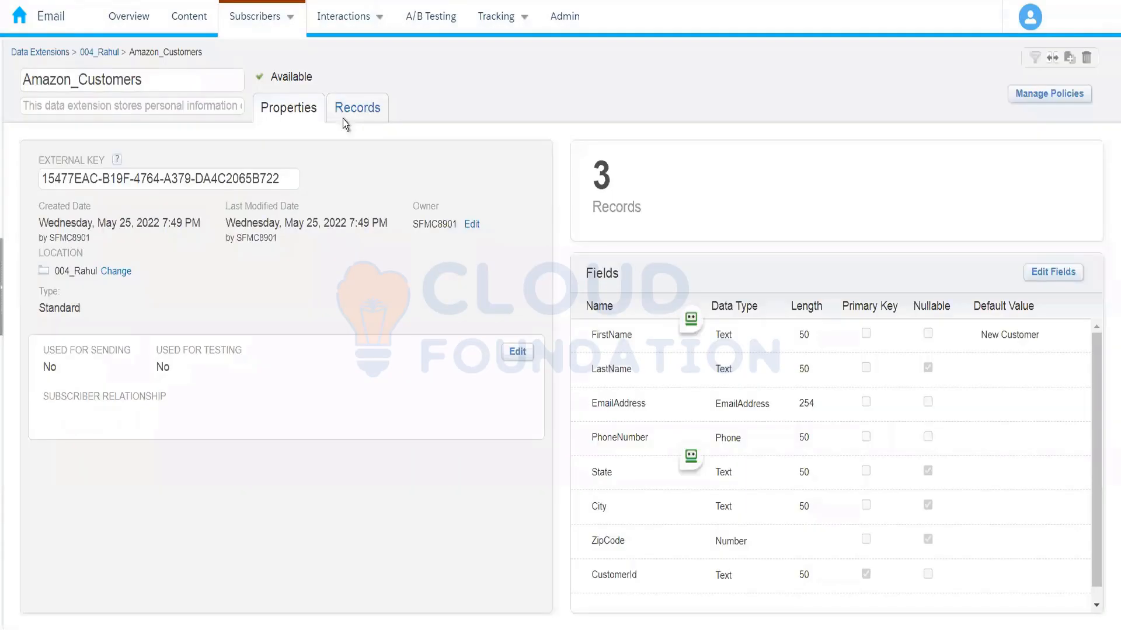
# Check the Amazon_Customers records and mark the data extension as used for sending, with CustomerId relating to Subscribers on Subscriber Key
pyautogui.click(356, 108)
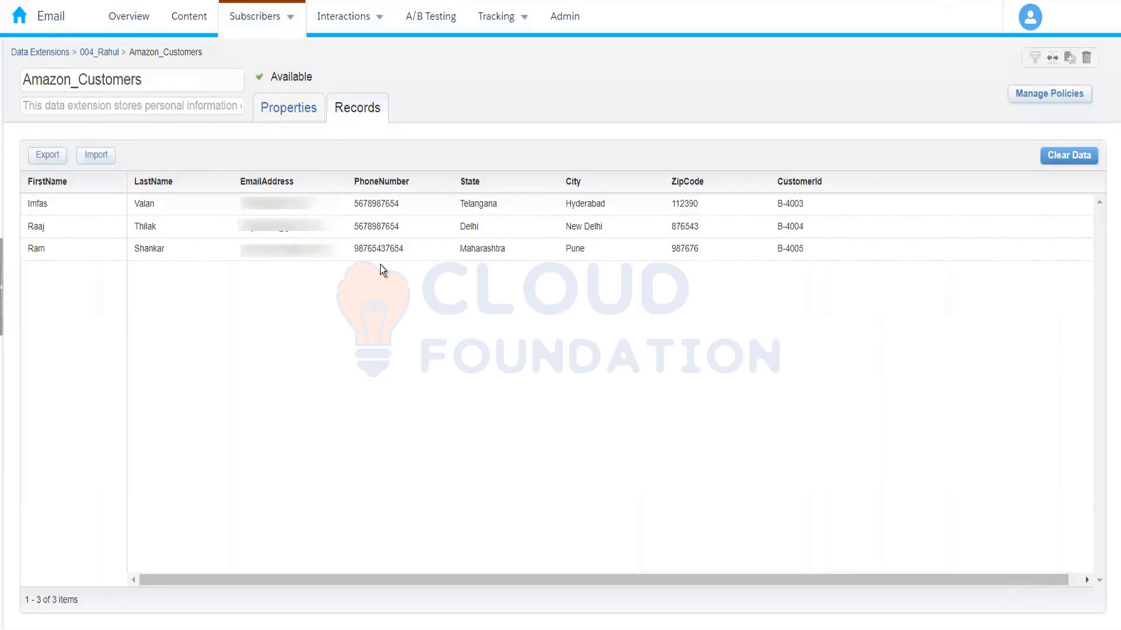
pyautogui.click(295, 110)
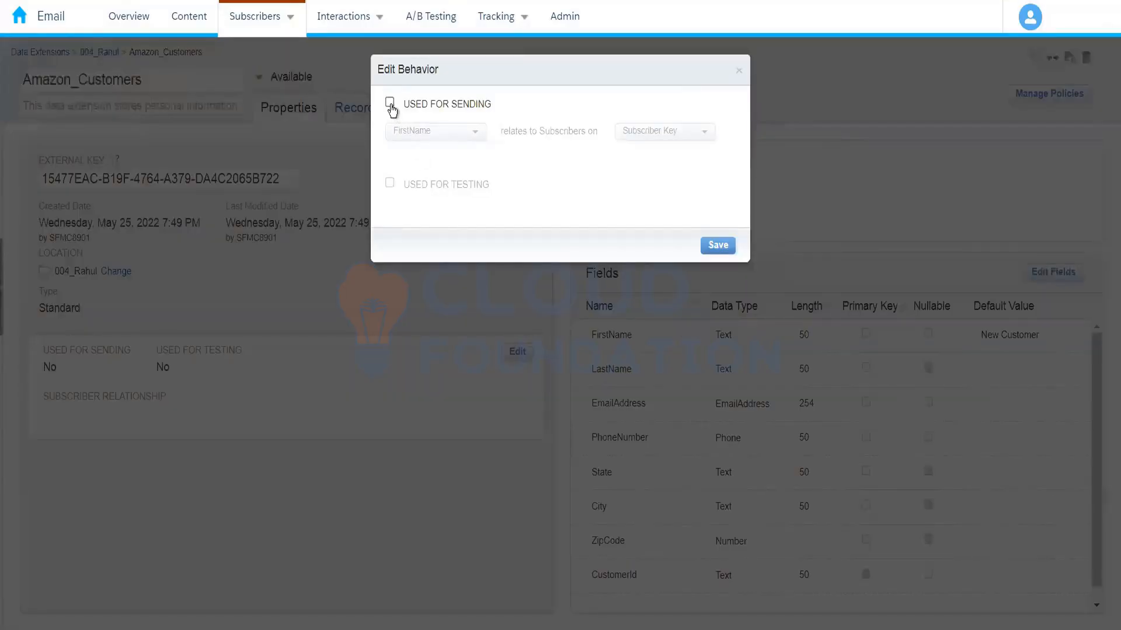
pyautogui.click(390, 103)
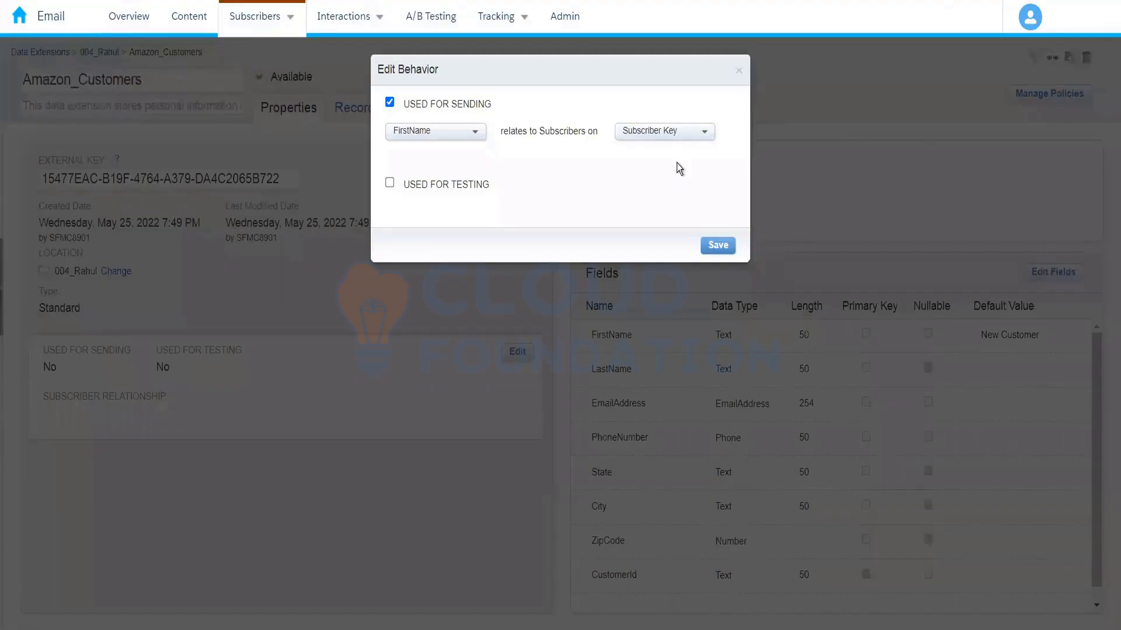
pyautogui.moveTo(677, 163); pyautogui.dragTo(439, 136)
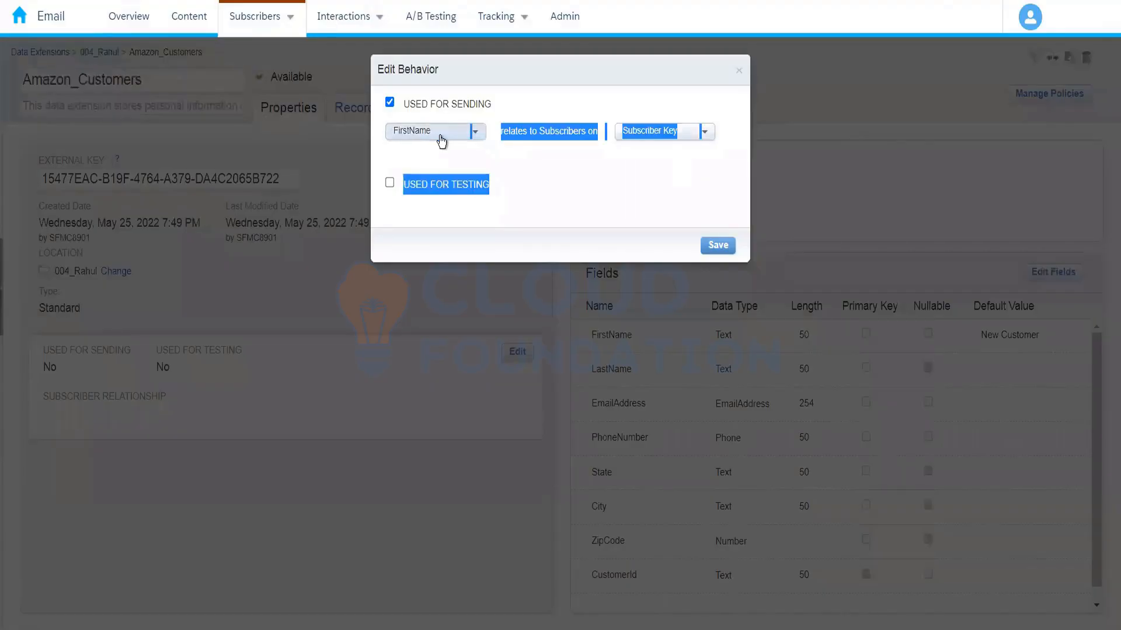
pyautogui.click(442, 140)
pyautogui.click(509, 162)
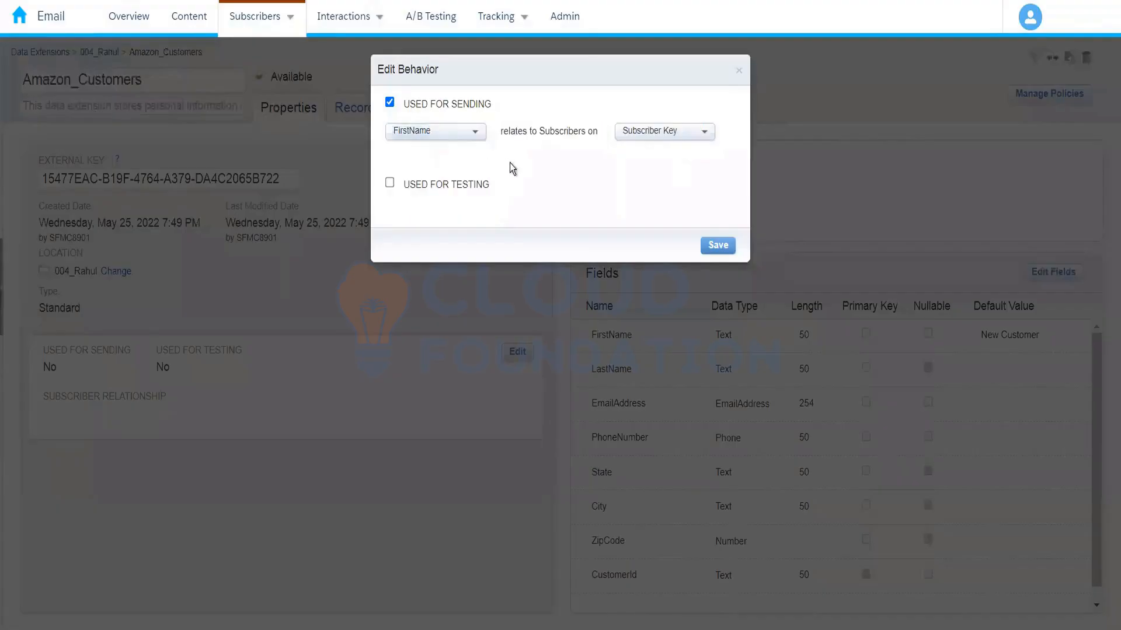
pyautogui.click(451, 134)
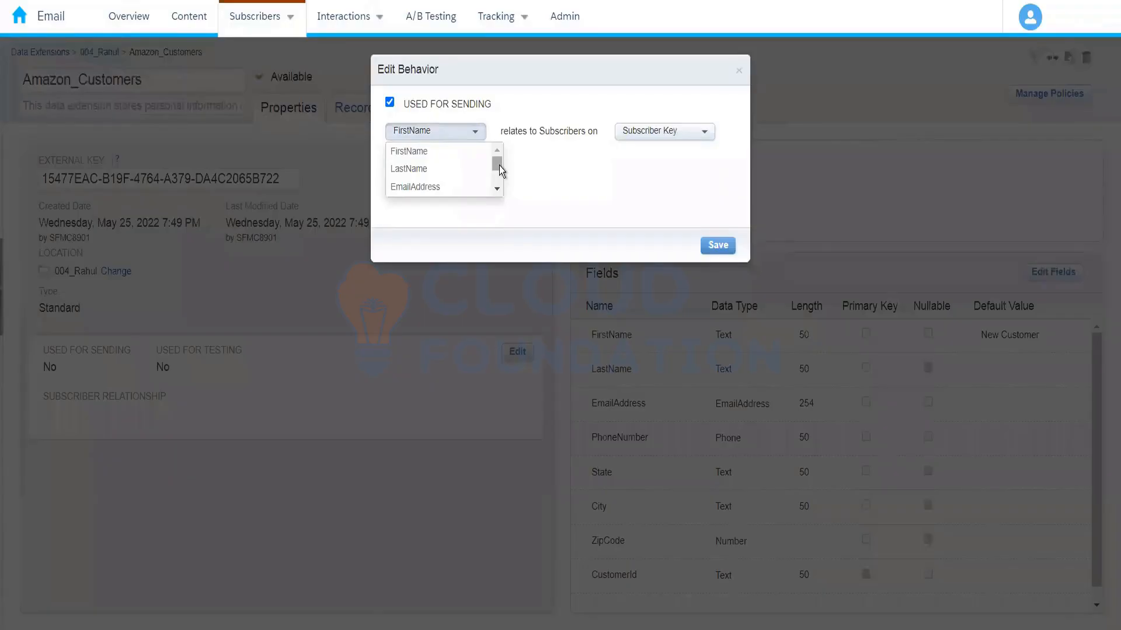
pyautogui.moveTo(499, 165); pyautogui.dragTo(499, 191)
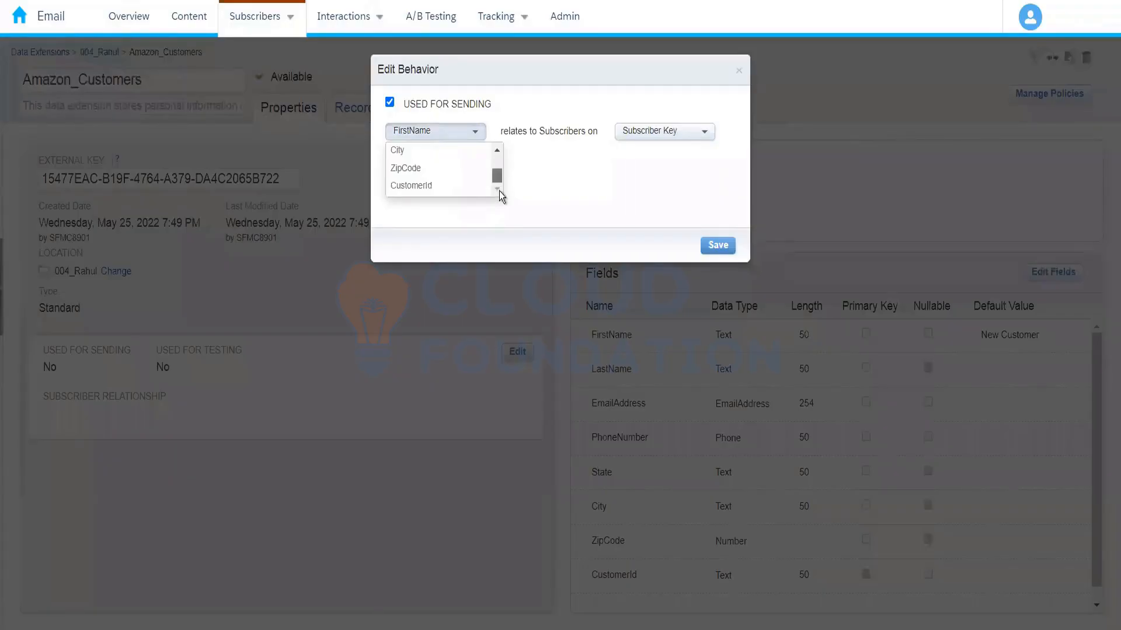
pyautogui.click(453, 187)
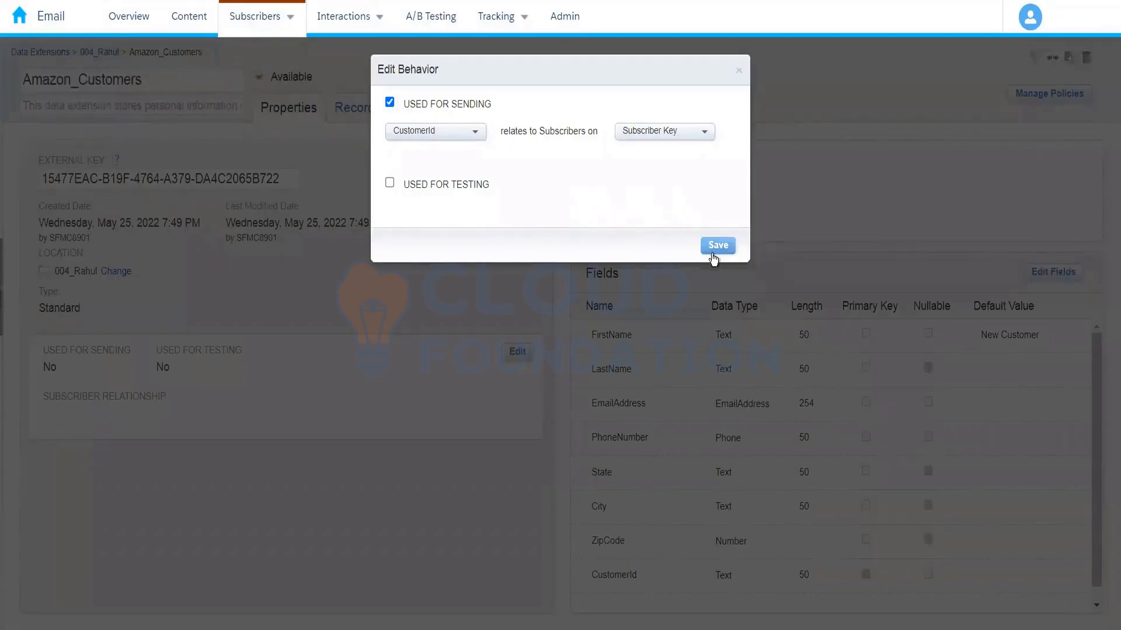
pyautogui.click(580, 272)
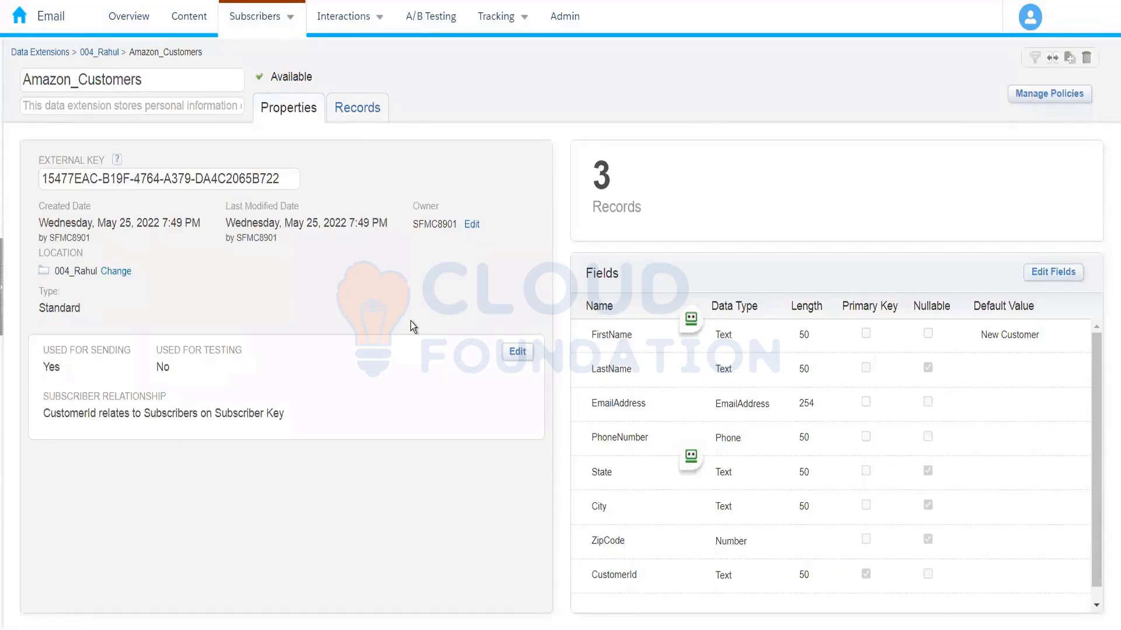
# Copy the CustomerId of the first record in the Amazon_Customers data extension
pyautogui.click(358, 109)
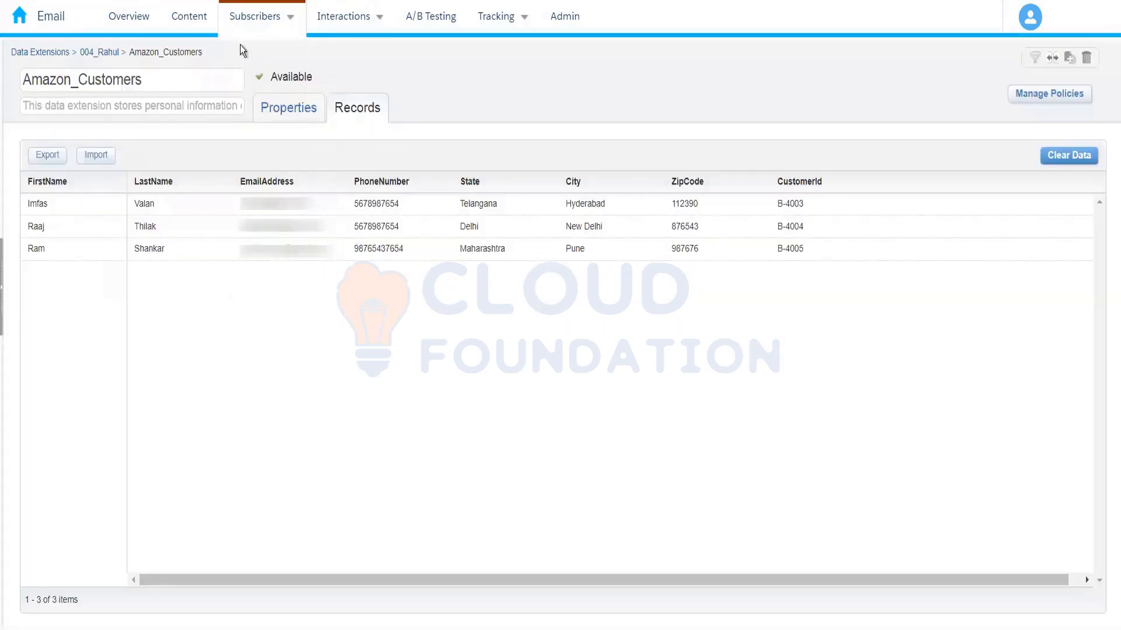
pyautogui.moveTo(251, 30)
pyautogui.moveTo(804, 205); pyautogui.dragTo(776, 207)
pyautogui.hotkey('ctrl', 'c')
# Search All Subscribers by Subscriber Key for the copied customer ID
pyautogui.moveTo(258, 16)
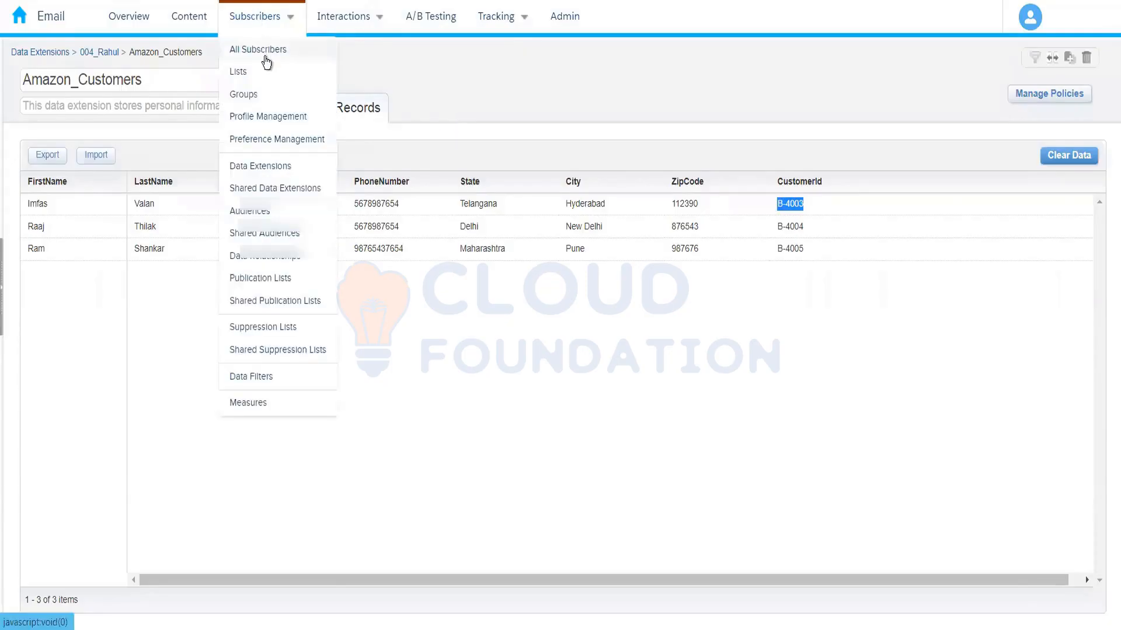
pyautogui.click(264, 56)
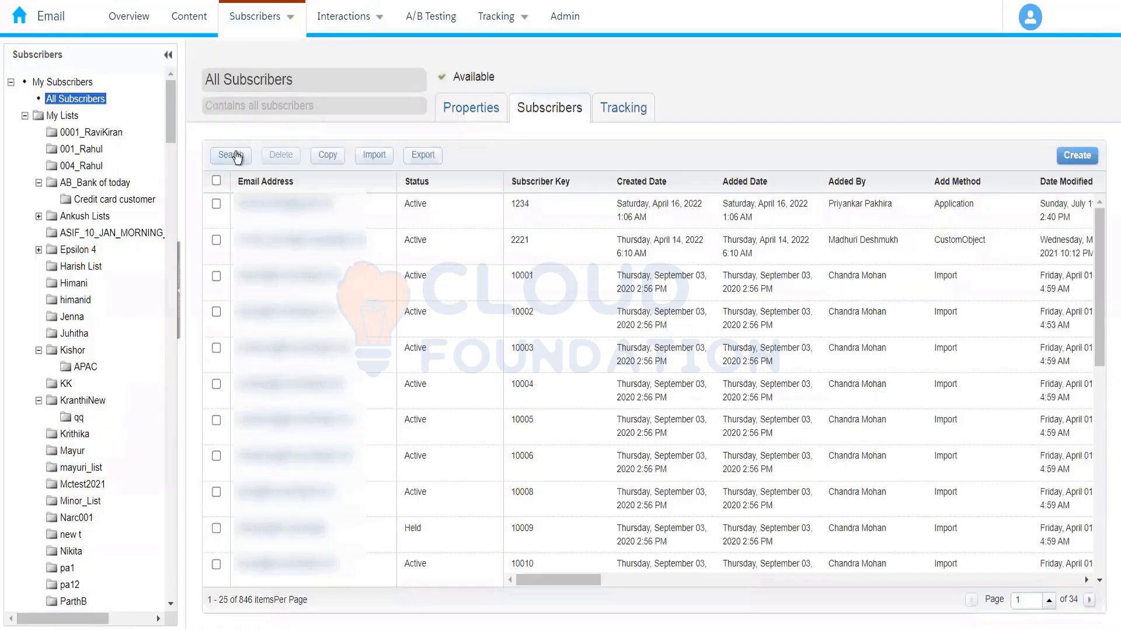
pyautogui.click(232, 156)
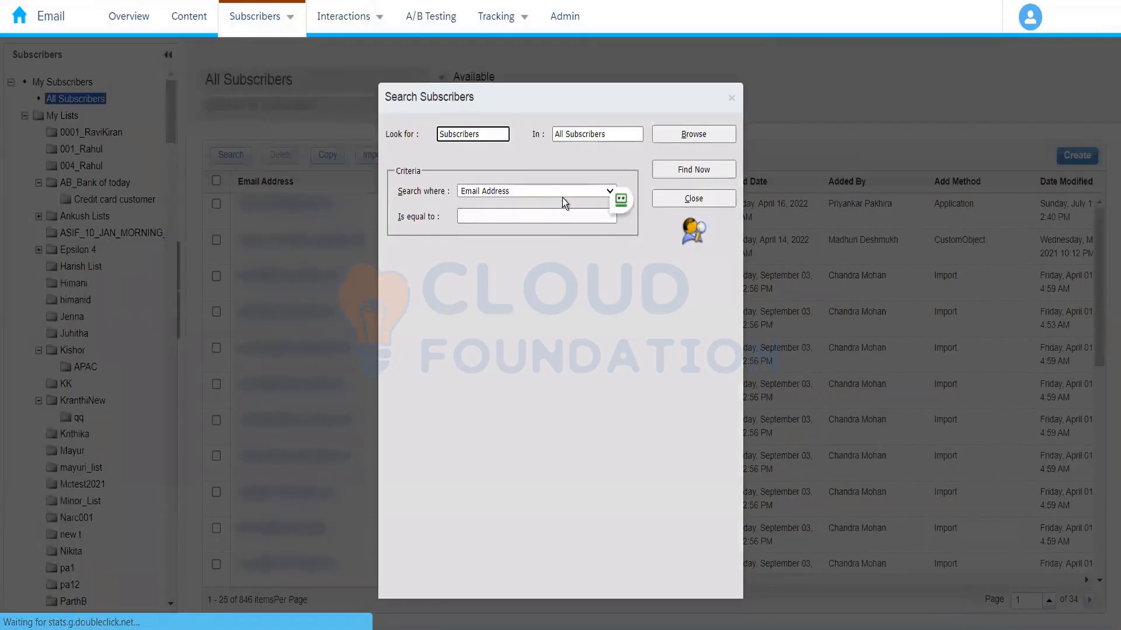
pyautogui.click(499, 198)
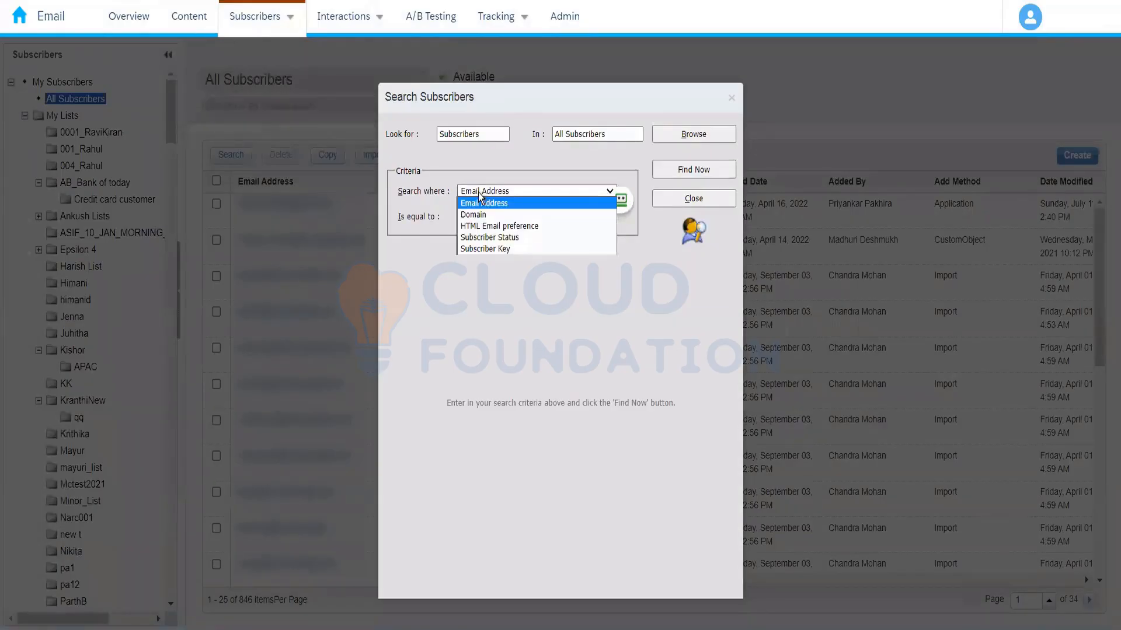
pyautogui.click(482, 249)
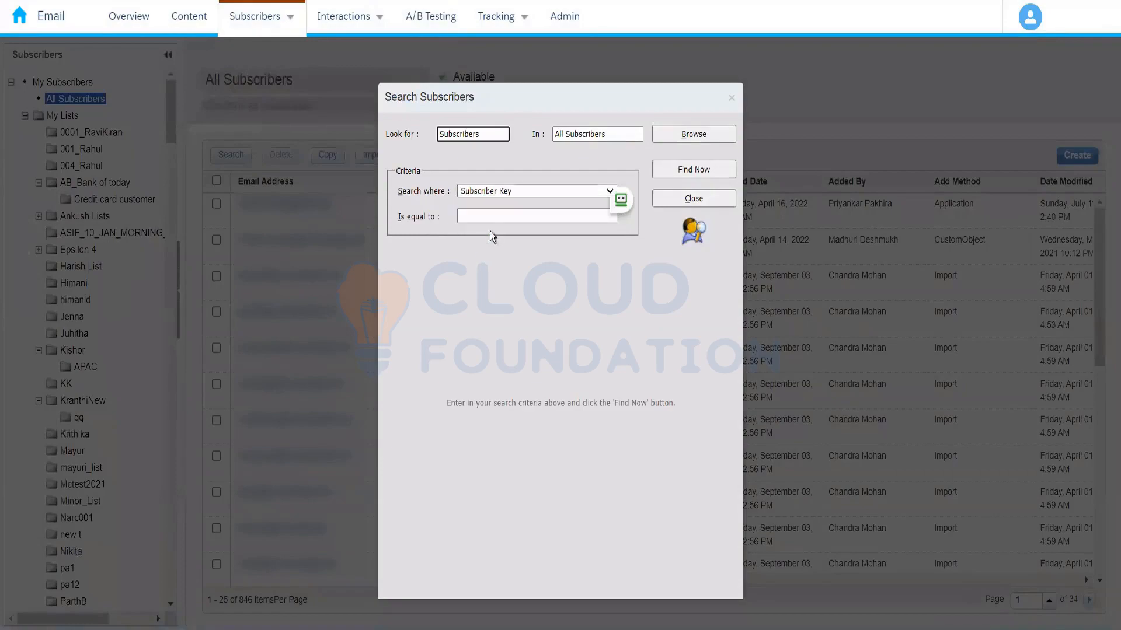
pyautogui.click(487, 216)
pyautogui.hotkey('ctrl', 'v')
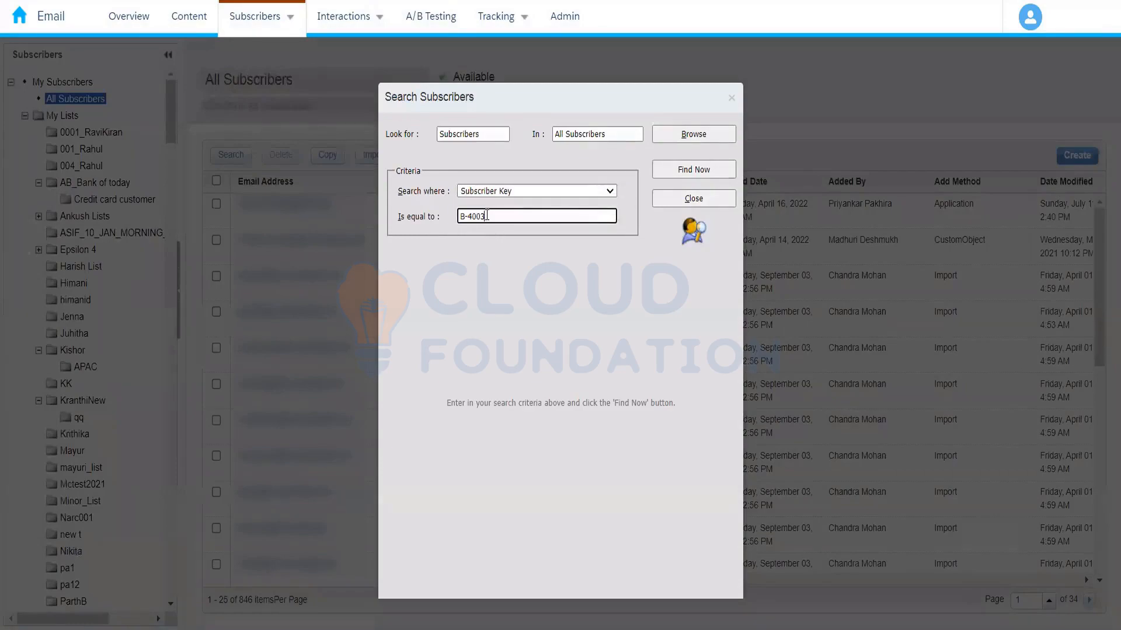
pyautogui.click(675, 175)
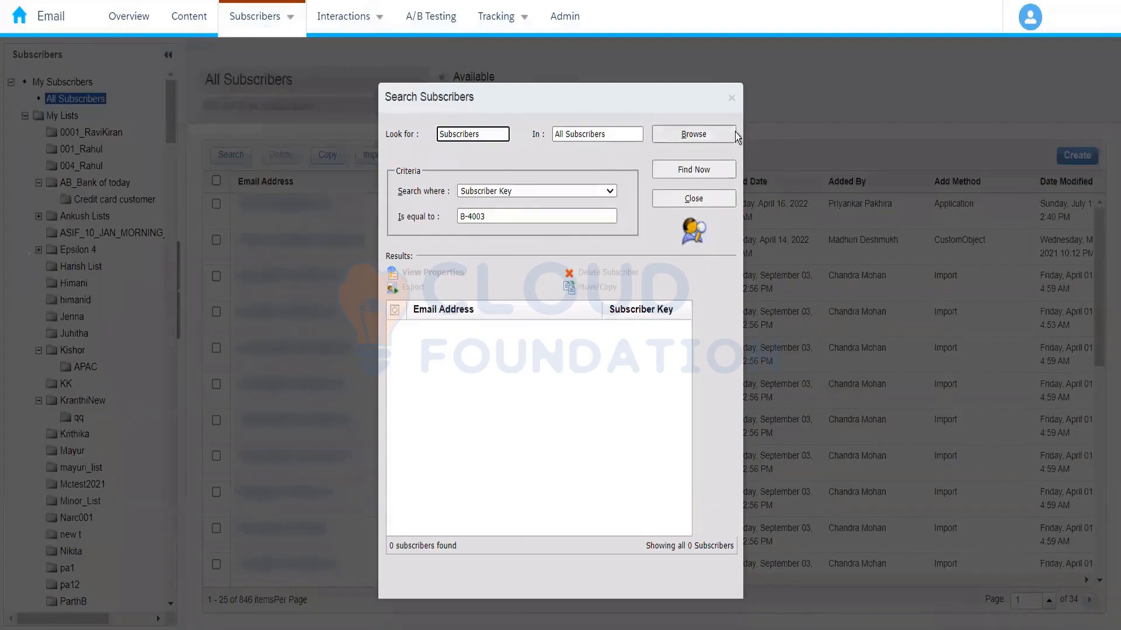
pyautogui.click(731, 99)
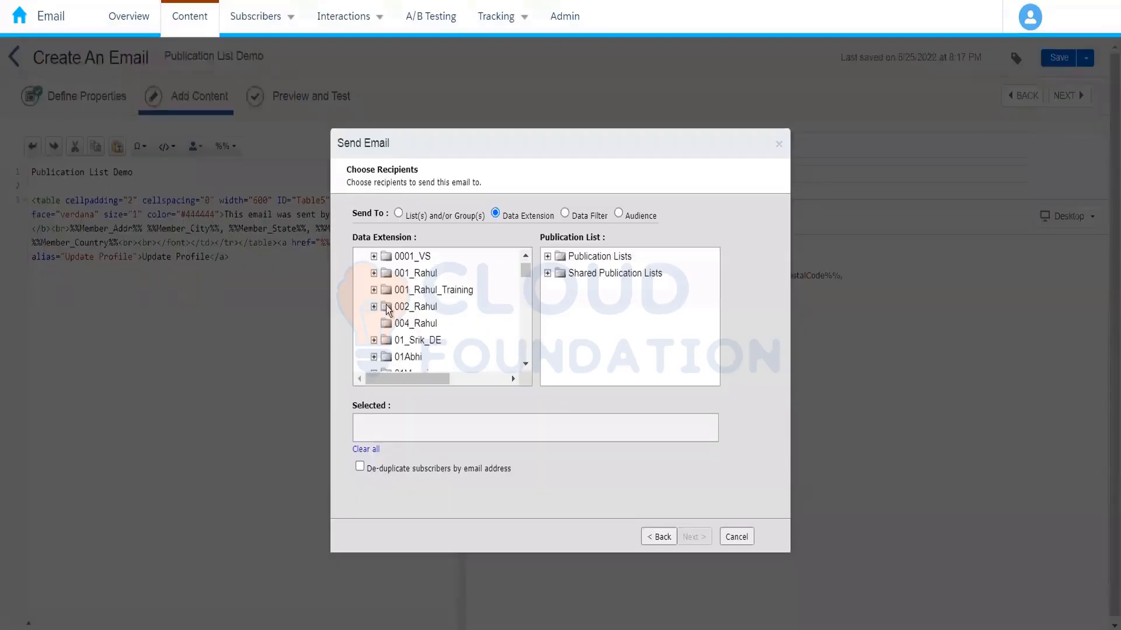
pyautogui.click(416, 308)
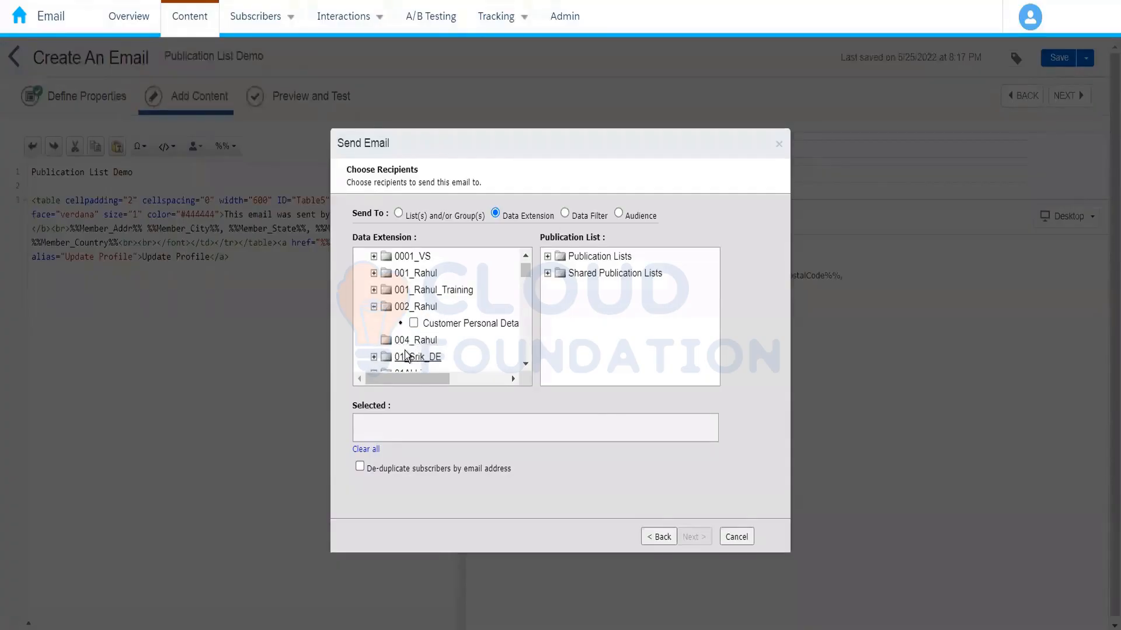
pyautogui.click(734, 539)
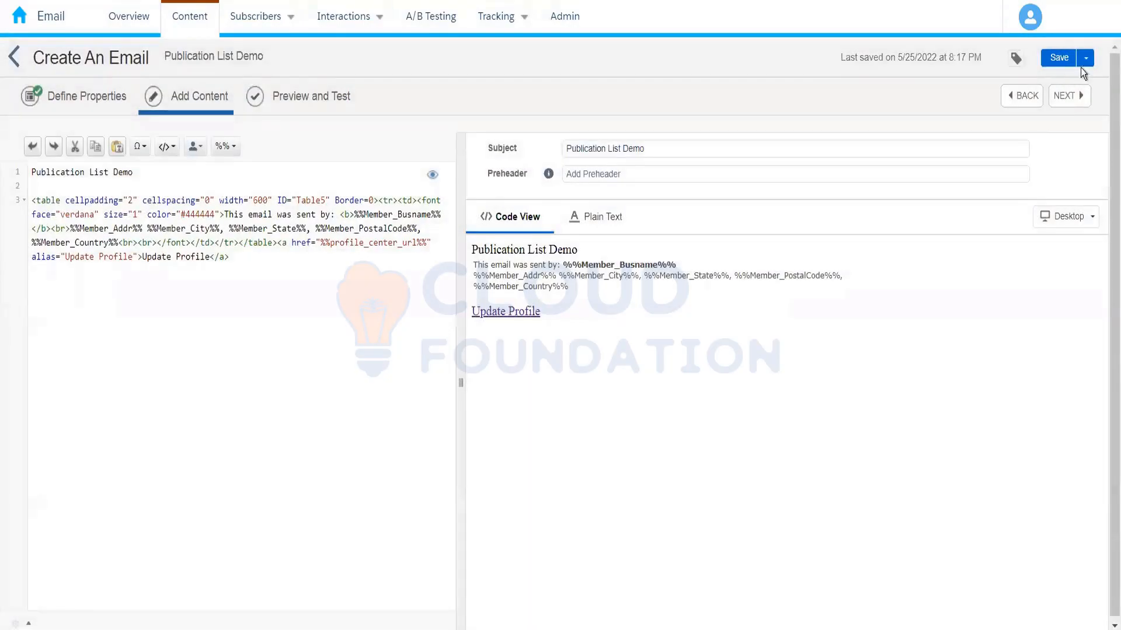
# Save and send the Publication List Demo email, choosing the Amazon_Customers data extension from the 004_ folder as recipients
pyautogui.click(1085, 58)
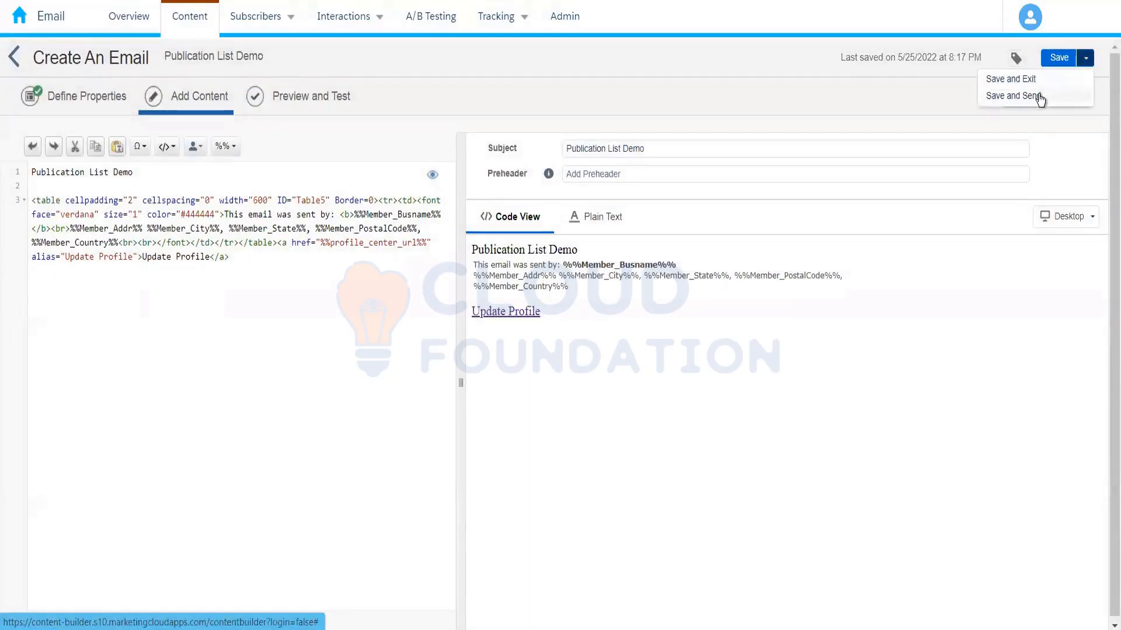
pyautogui.click(1040, 97)
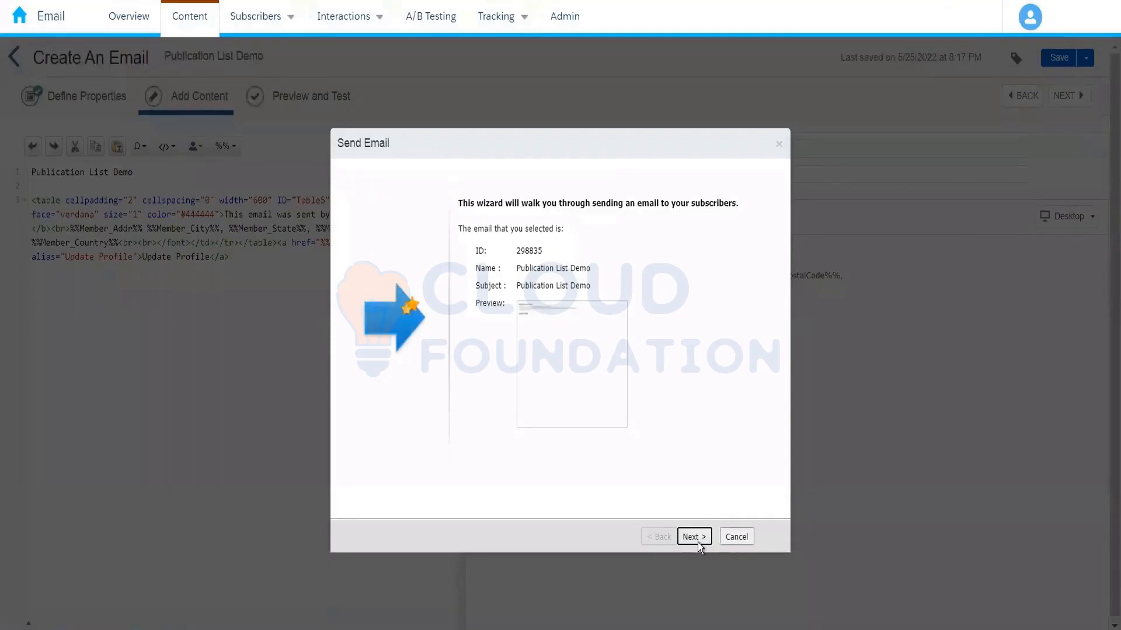
pyautogui.click(698, 542)
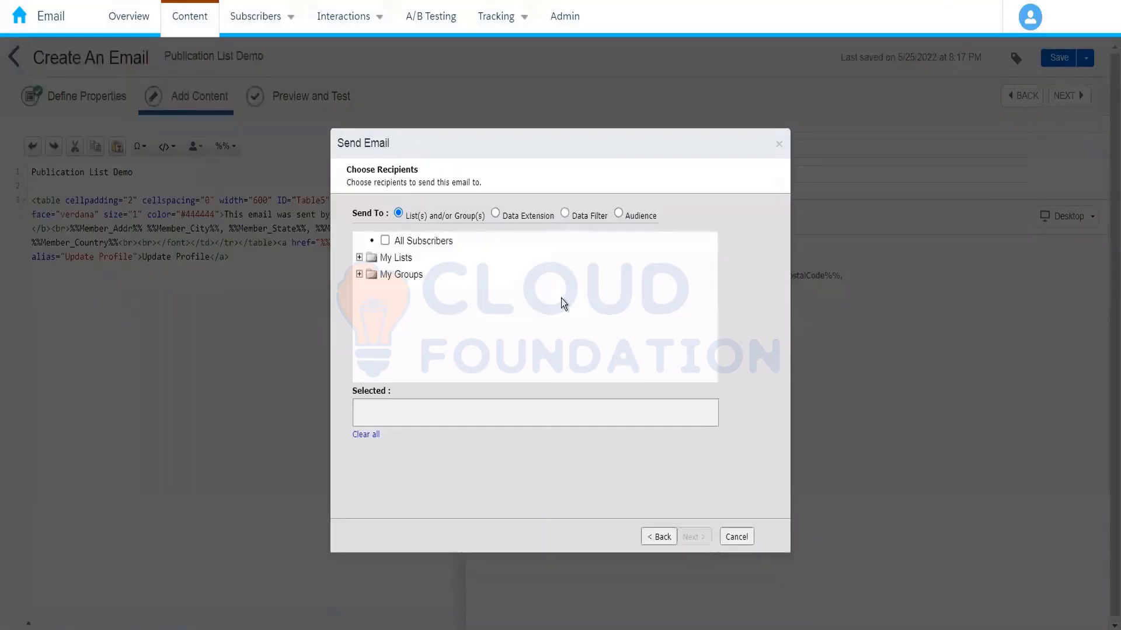
pyautogui.click(496, 213)
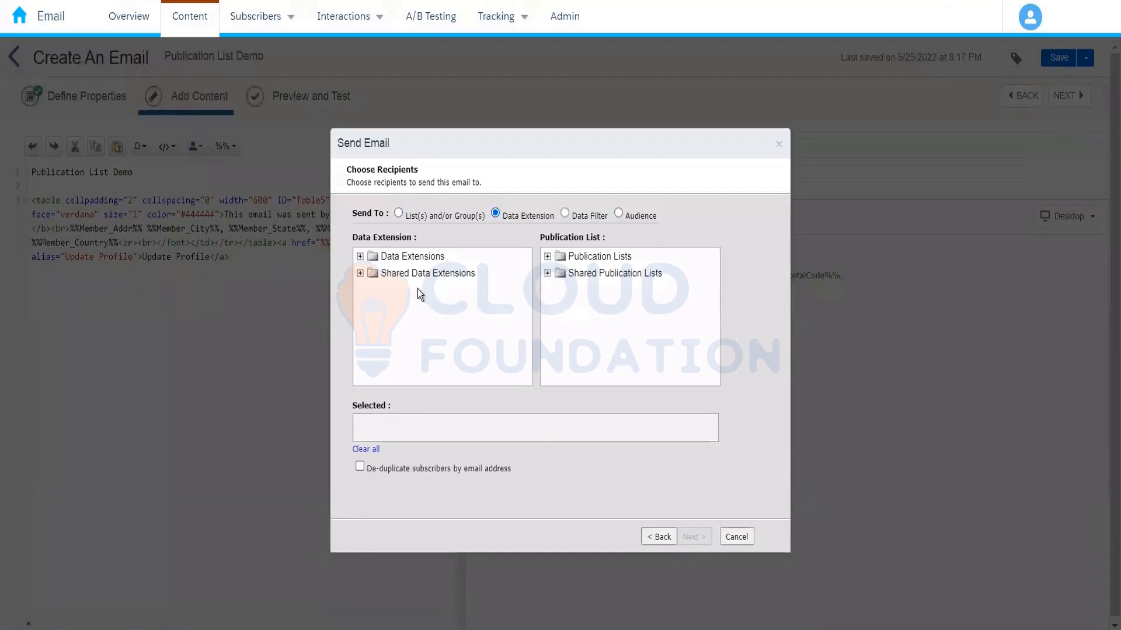
pyautogui.click(360, 256)
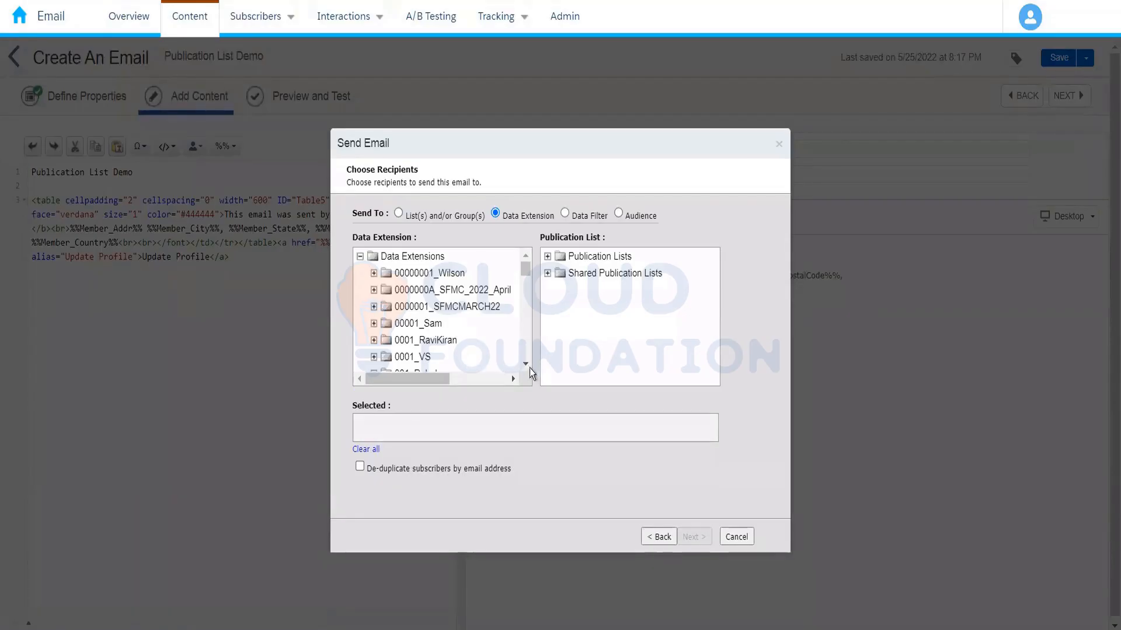
pyautogui.scroll(-2, 524, 362)
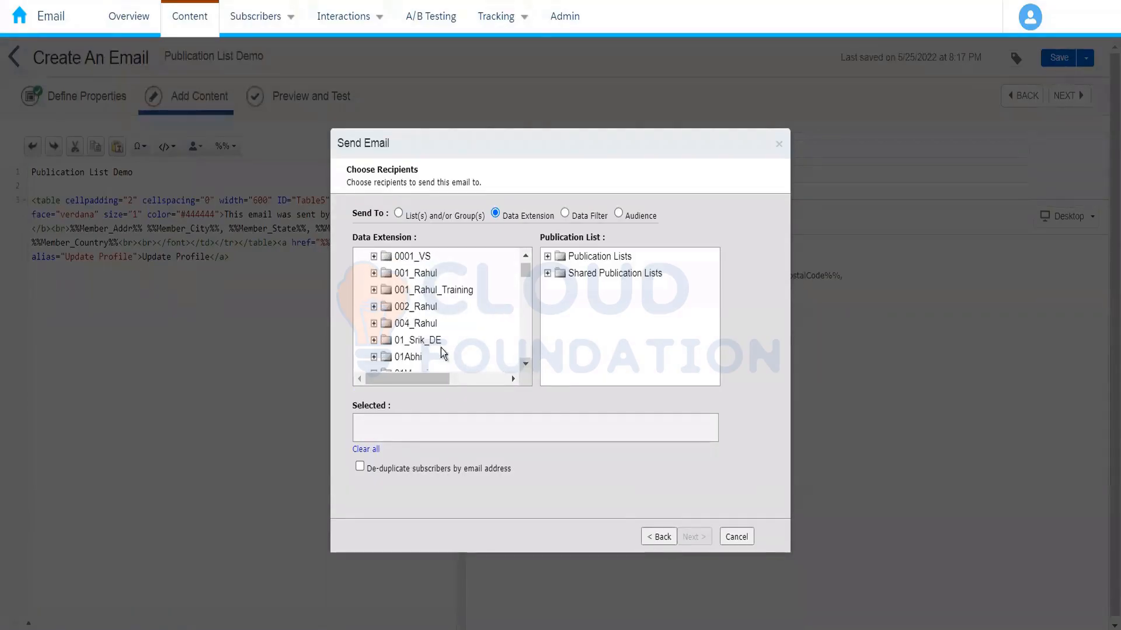
pyautogui.click(373, 325)
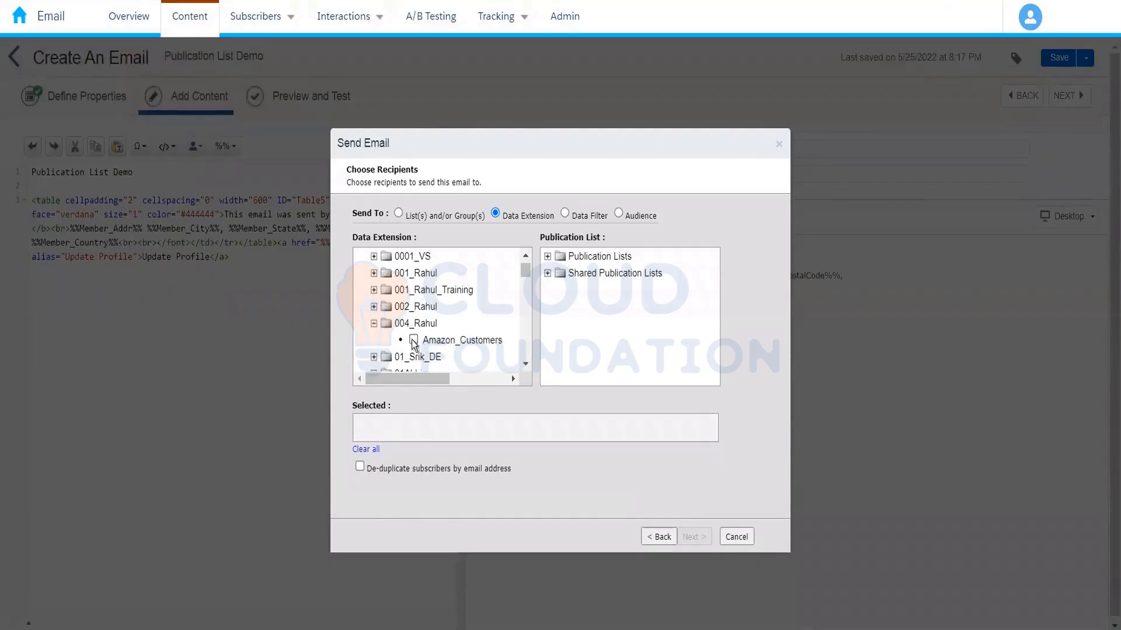
pyautogui.click(414, 340)
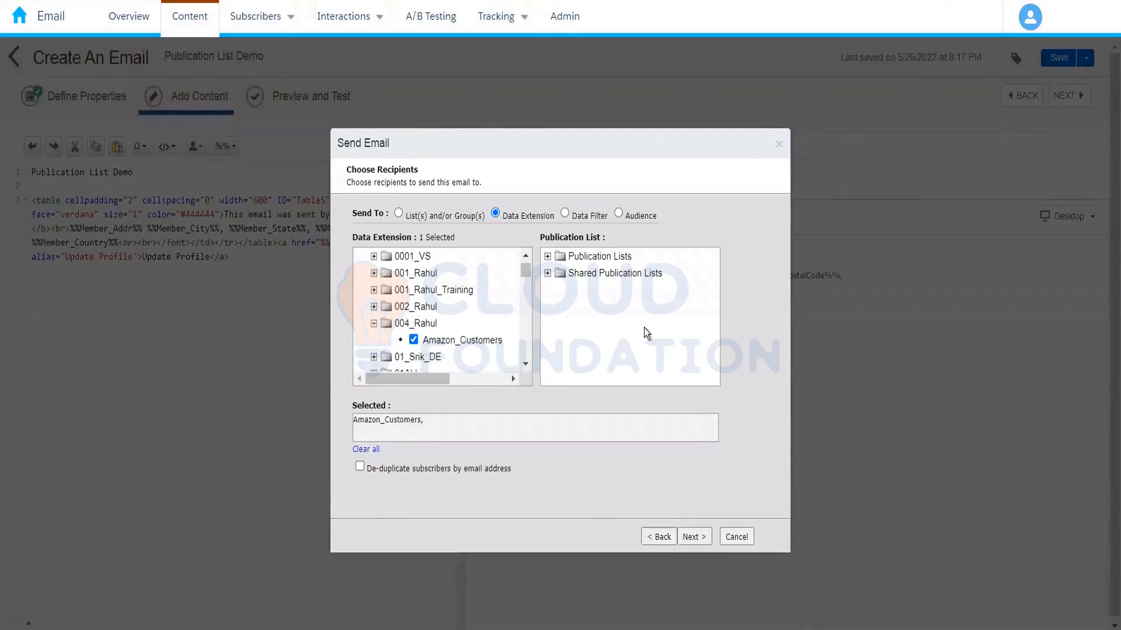
# Choose Amazon_Electronics as the publication list for the send and continue to the send options
pyautogui.click(548, 256)
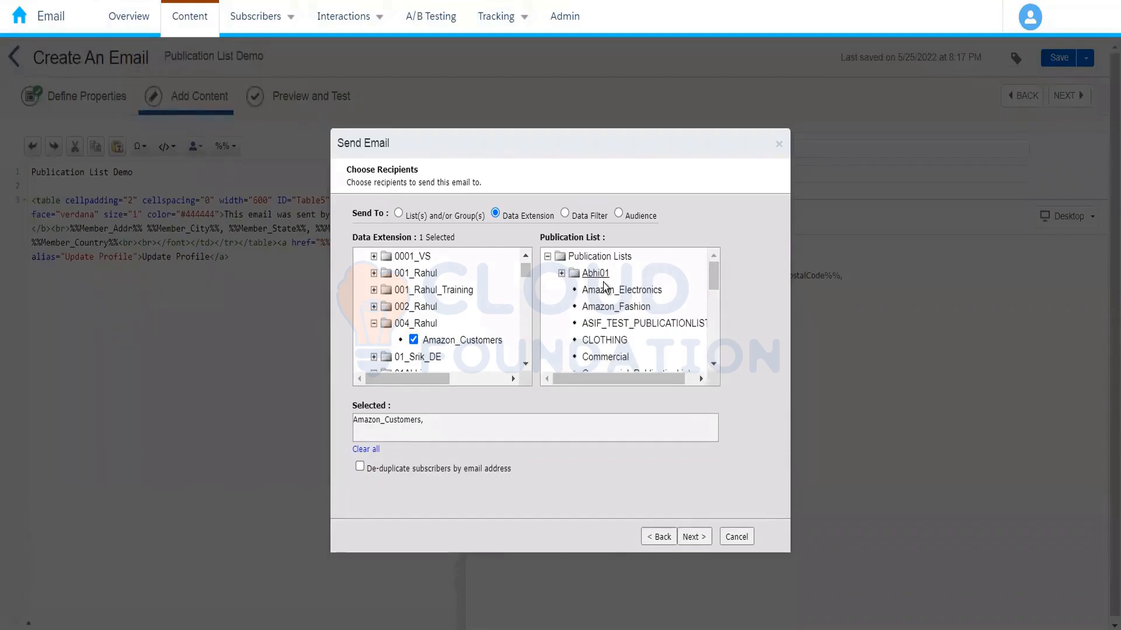
pyautogui.click(636, 293)
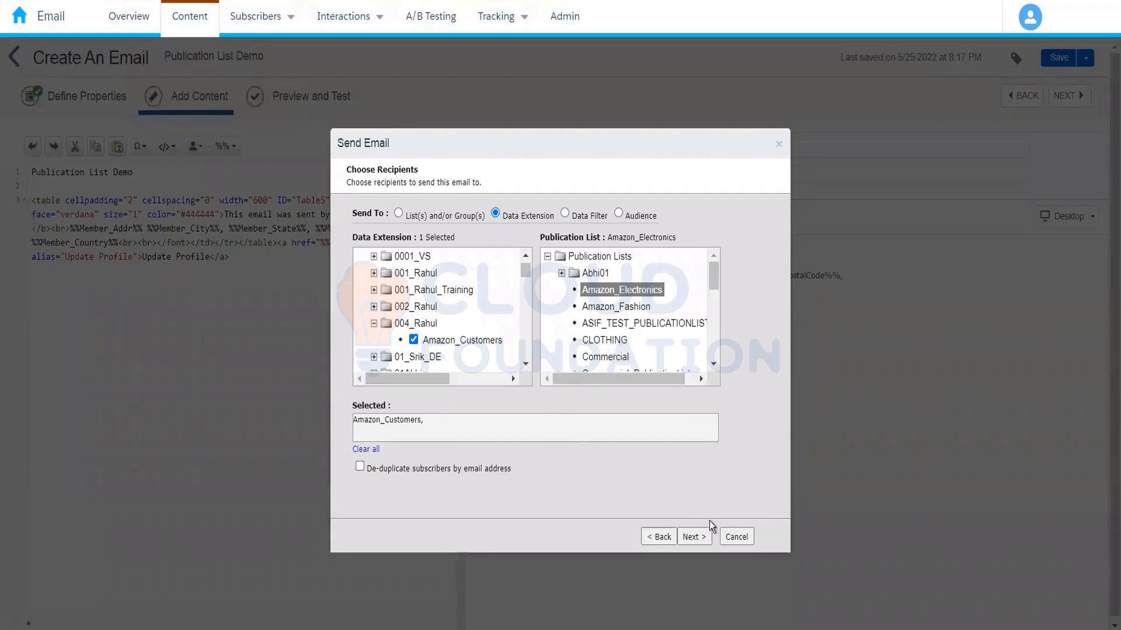
pyautogui.click(700, 538)
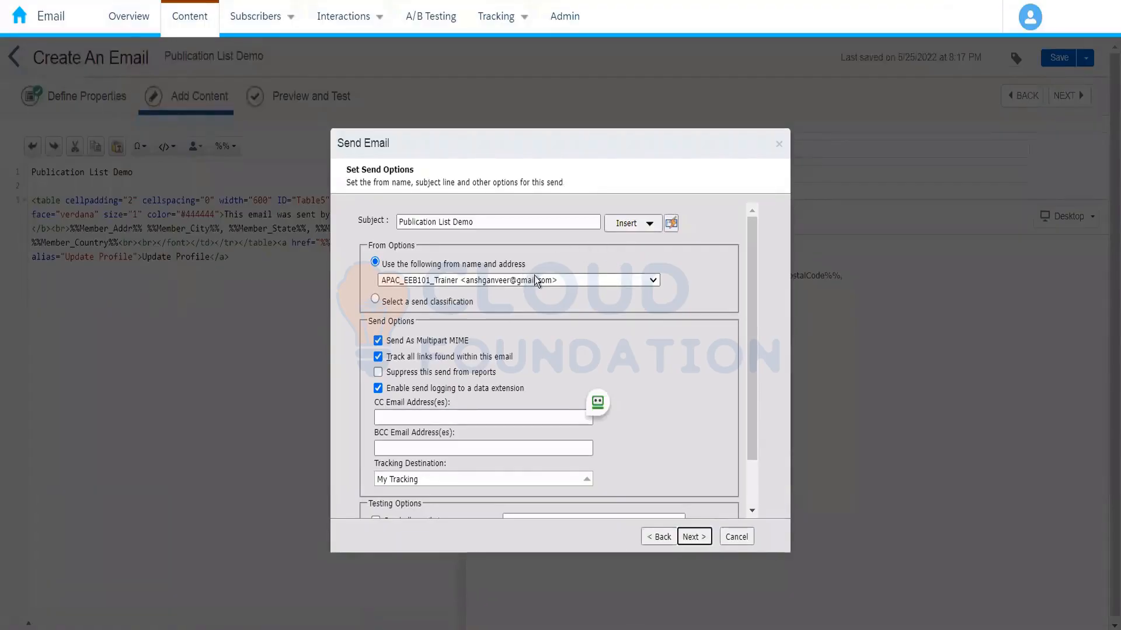
# Set the from name and address to the SFMC Training sender and continue to the send confirmation
pyautogui.click(535, 281)
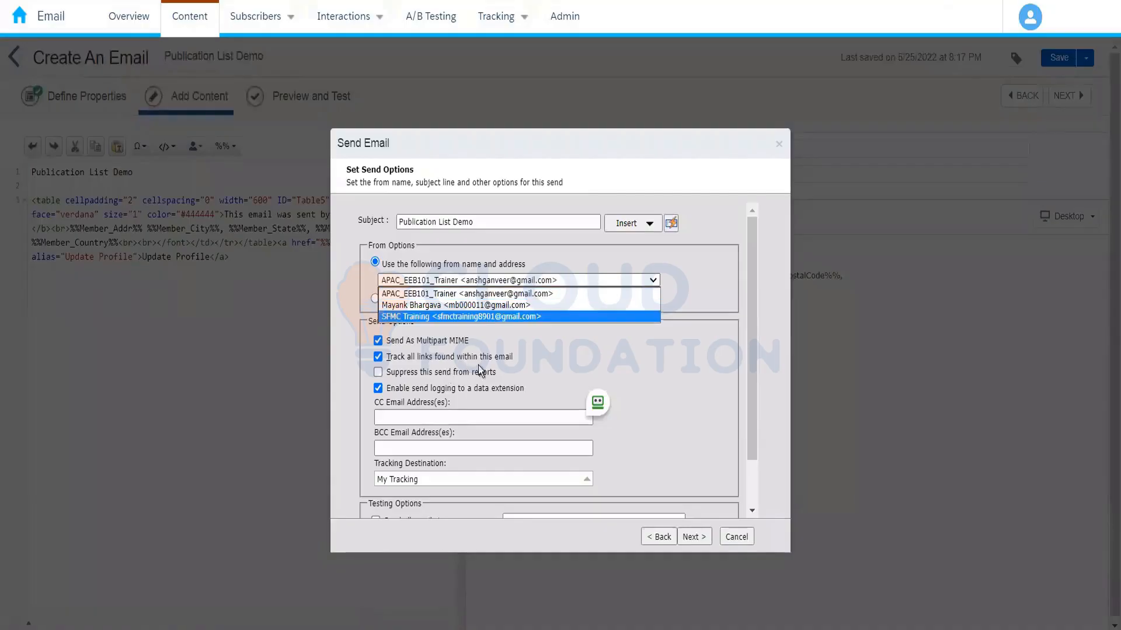
pyautogui.press('Return')
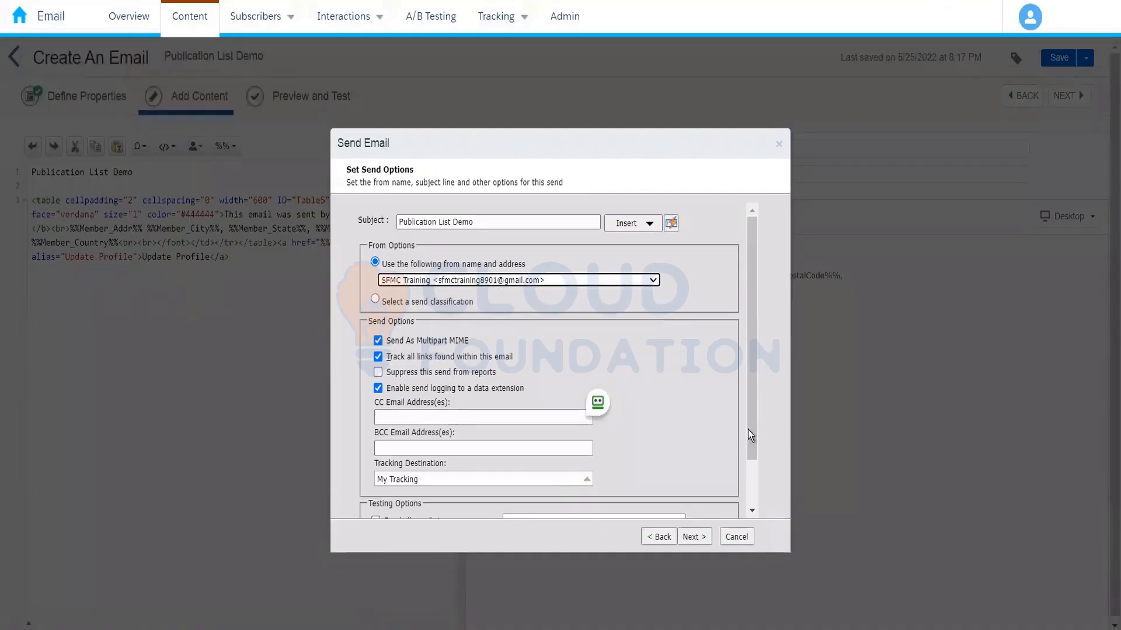
pyautogui.scroll(-2, 754, 482)
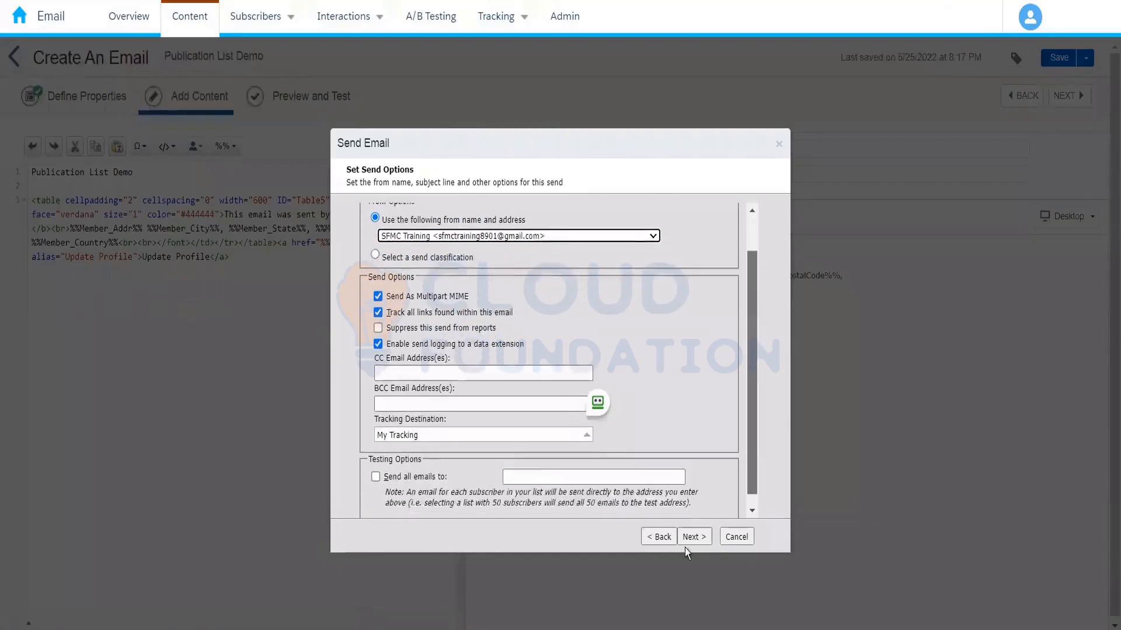
pyautogui.click(702, 539)
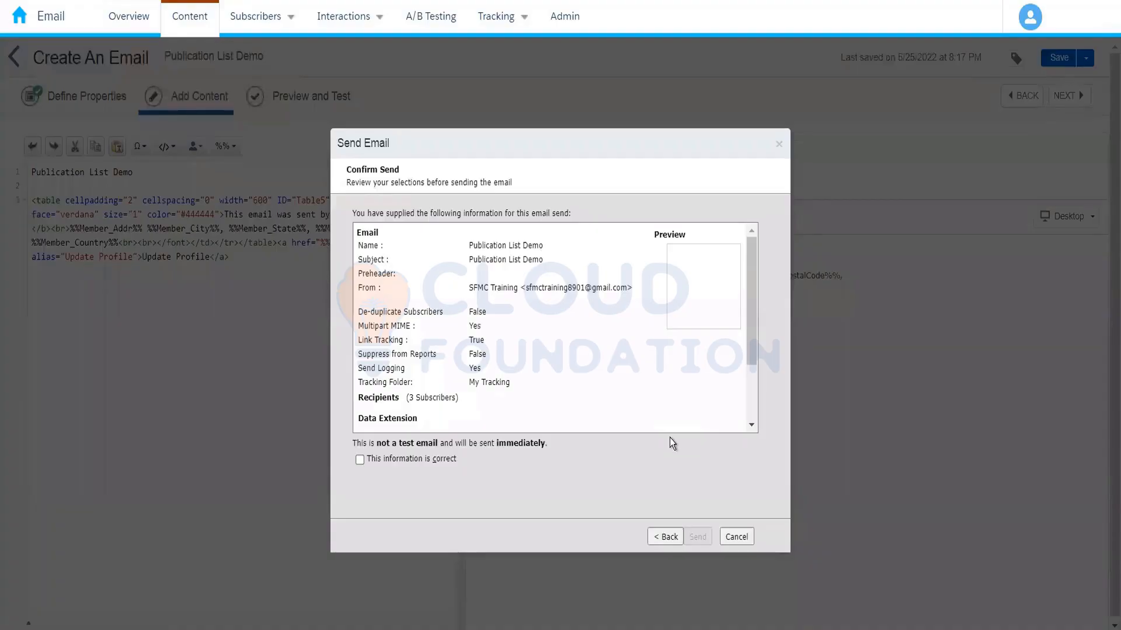
# Confirm that the send information is correct, send the email and finish the wizard
pyautogui.click(359, 459)
pyautogui.click(699, 538)
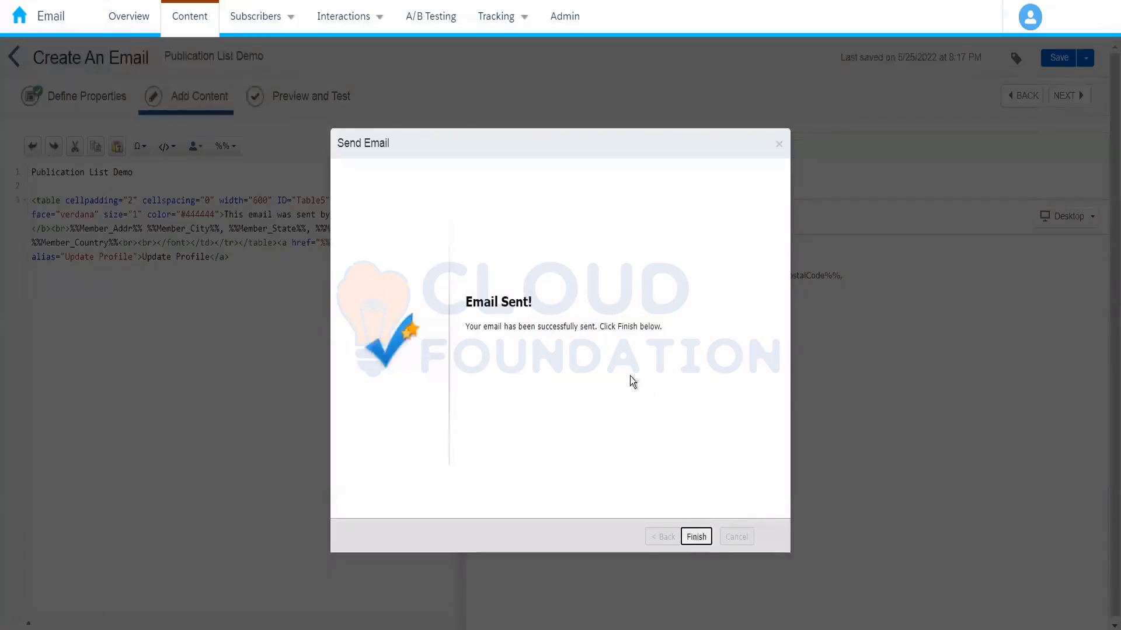
pyautogui.click(696, 535)
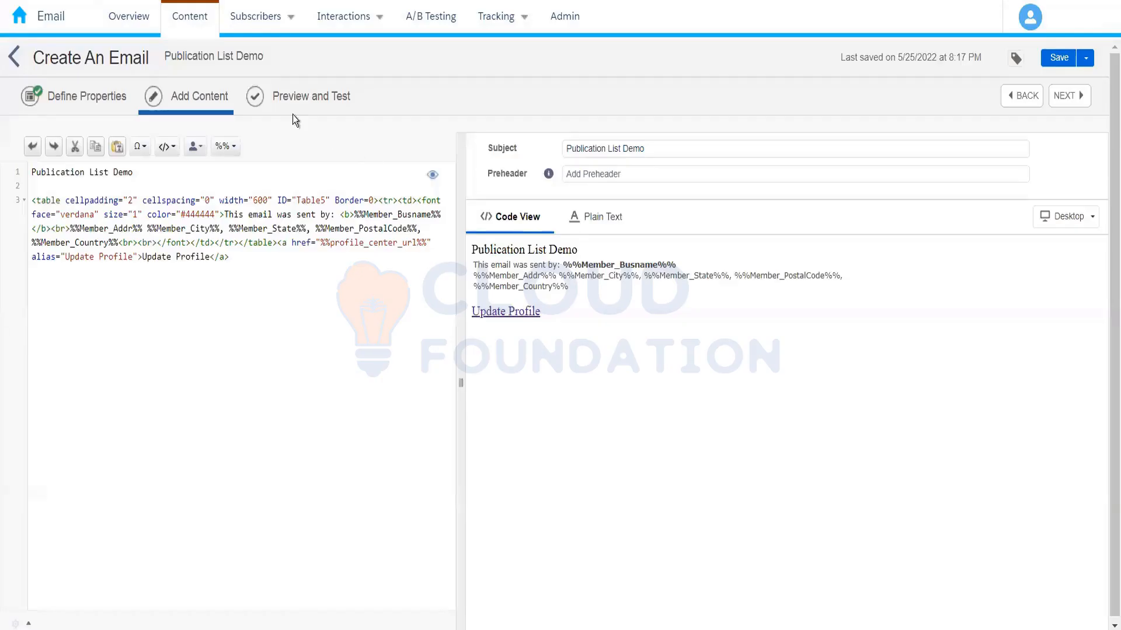
pyautogui.moveTo(268, 33)
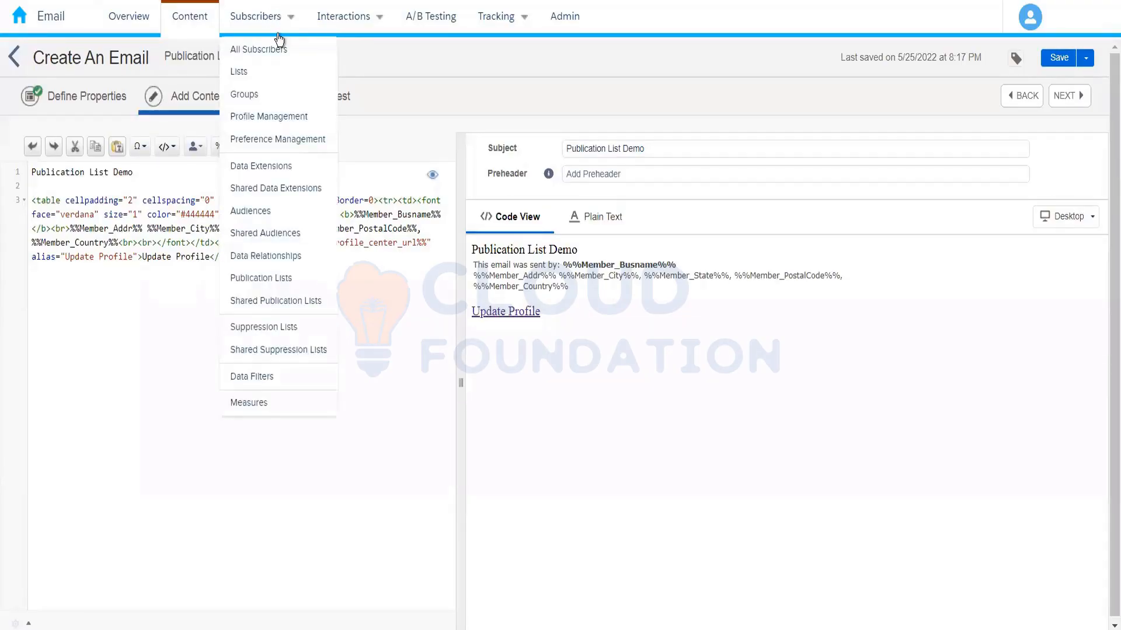
pyautogui.click(281, 45)
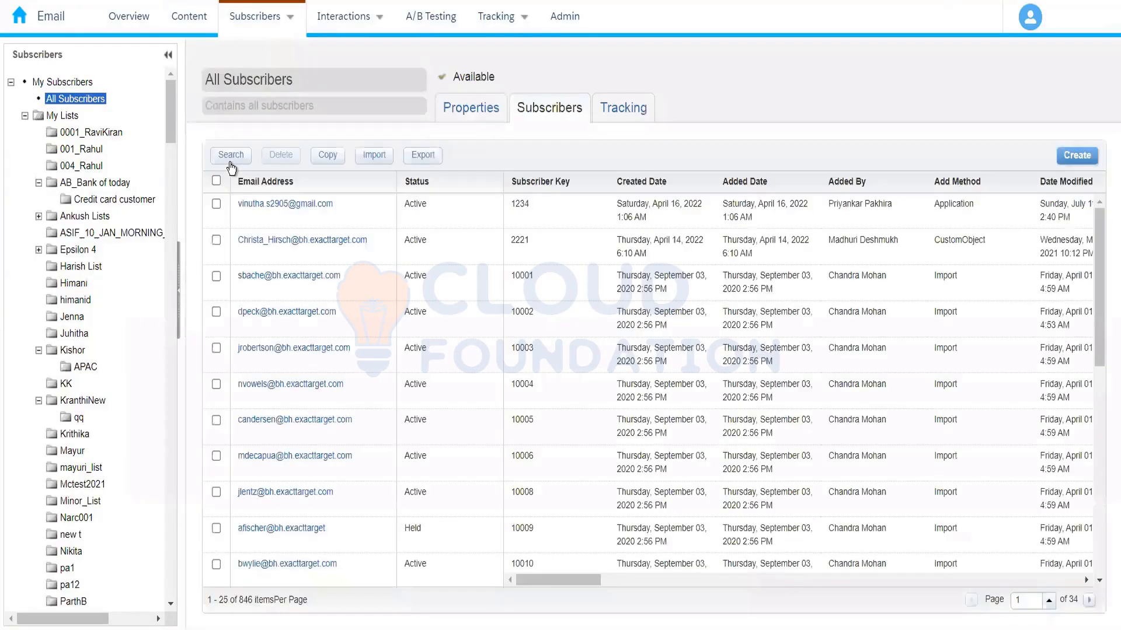
pyautogui.click(229, 165)
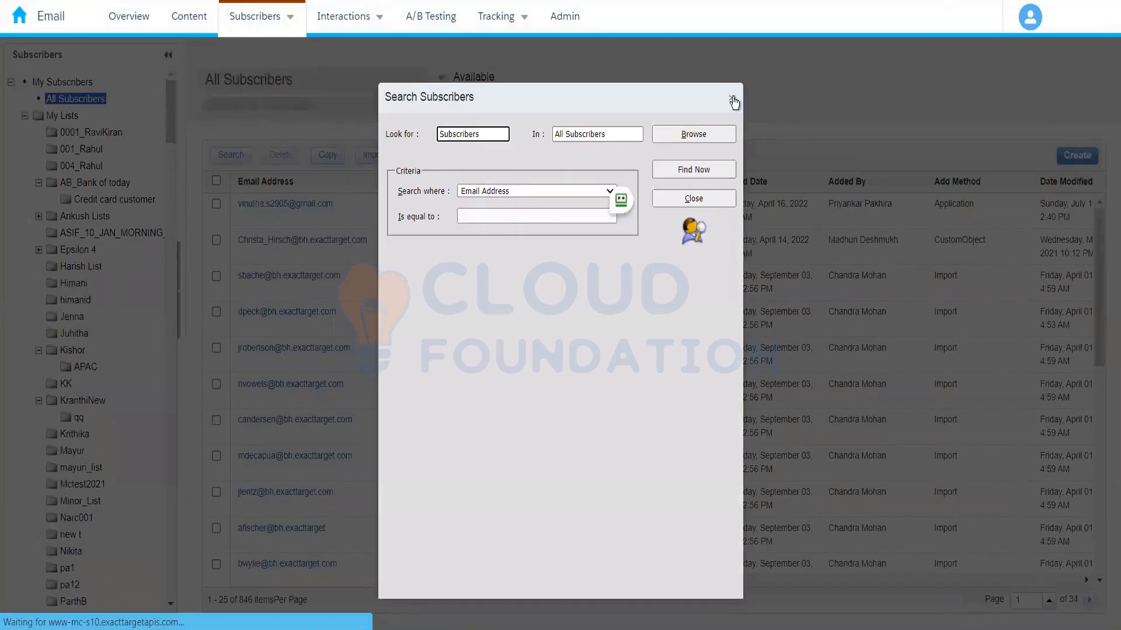
pyautogui.click(732, 99)
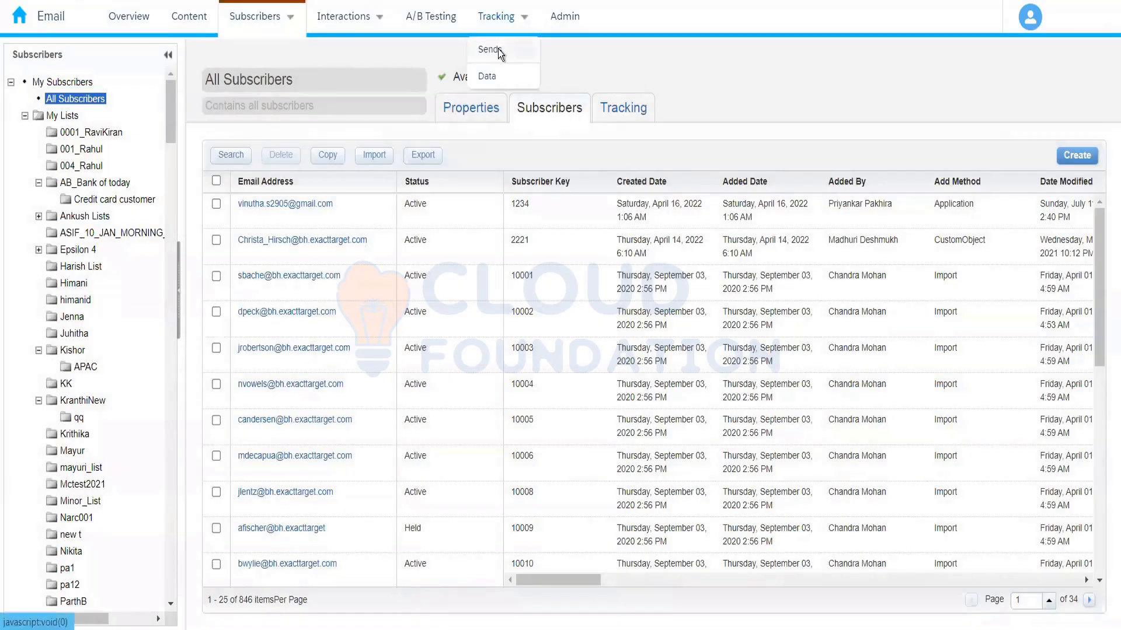
# Open the tracked sends and check the Publication List Demo job's status and number of emails sent
pyautogui.click(499, 49)
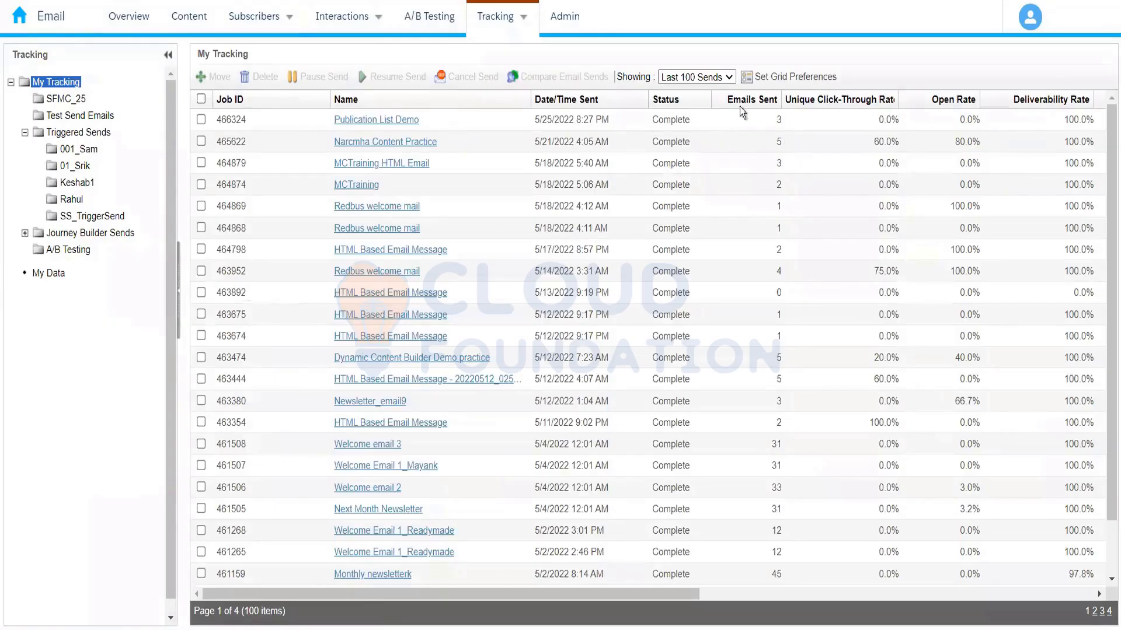
# Search All Subscribers by Subscriber Key for the customer ID of the first Amazon_Customers record
pyautogui.moveTo(260, 27)
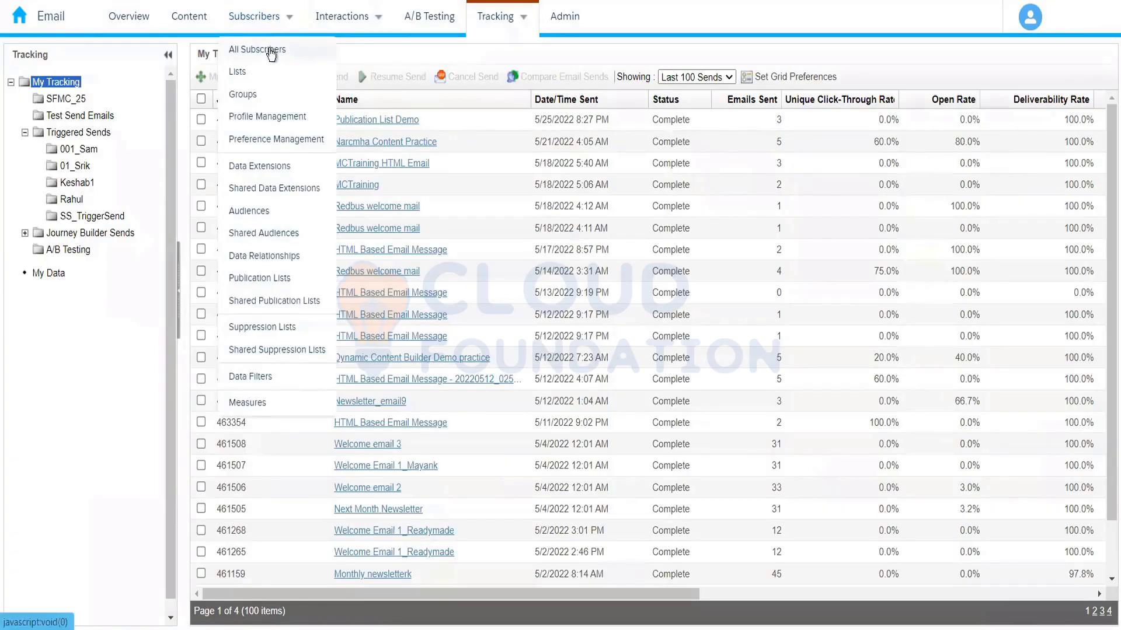
pyautogui.click(270, 51)
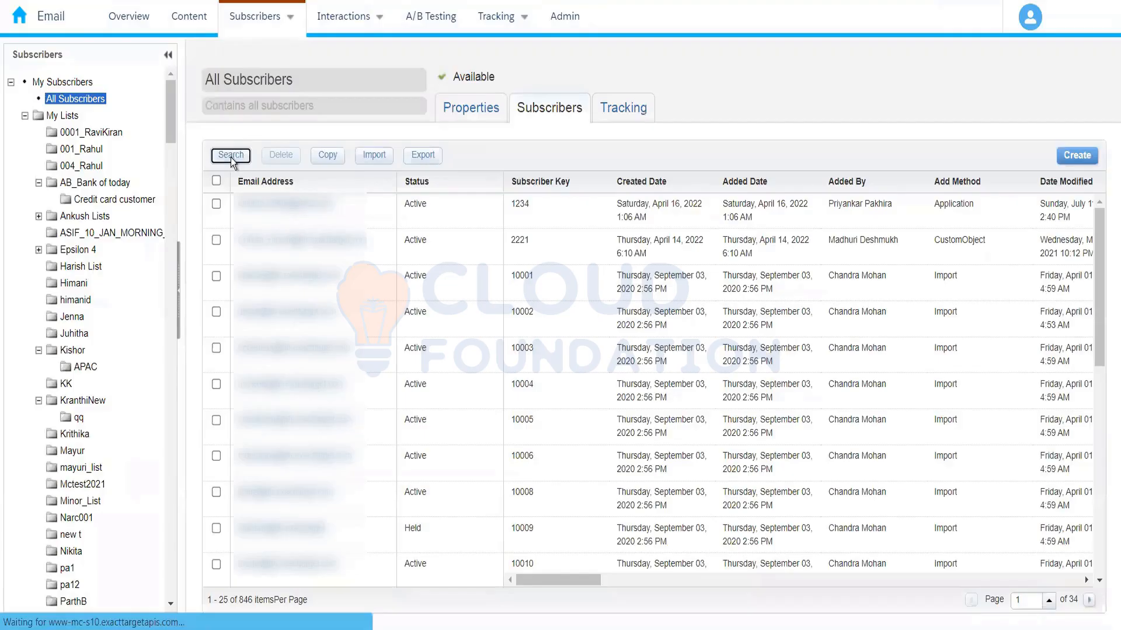
pyautogui.click(231, 156)
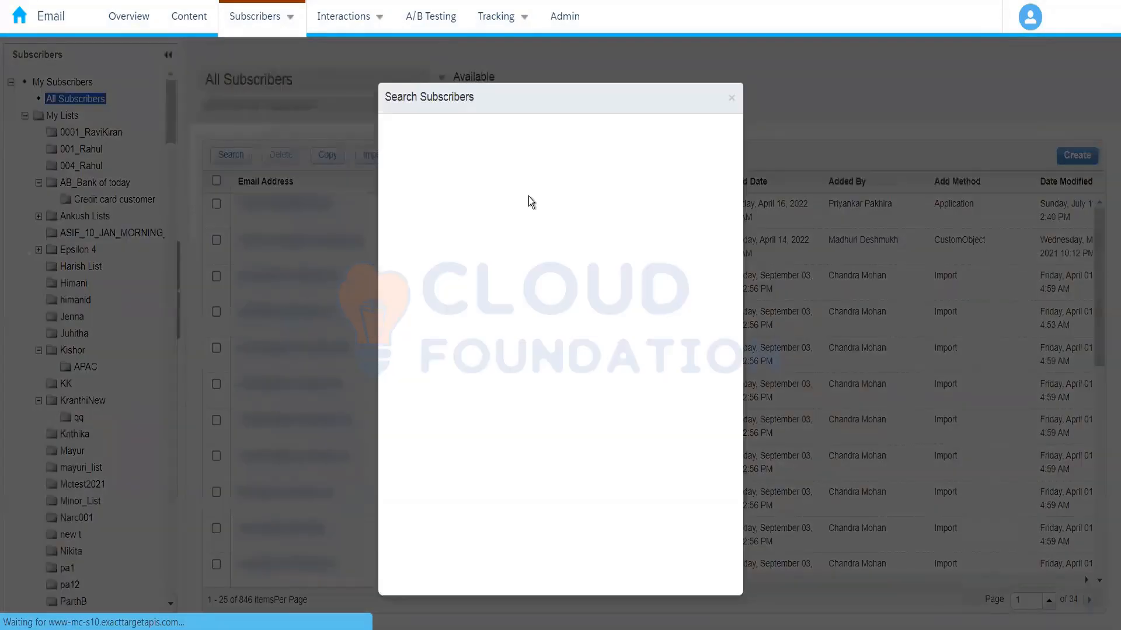
pyautogui.click(514, 193)
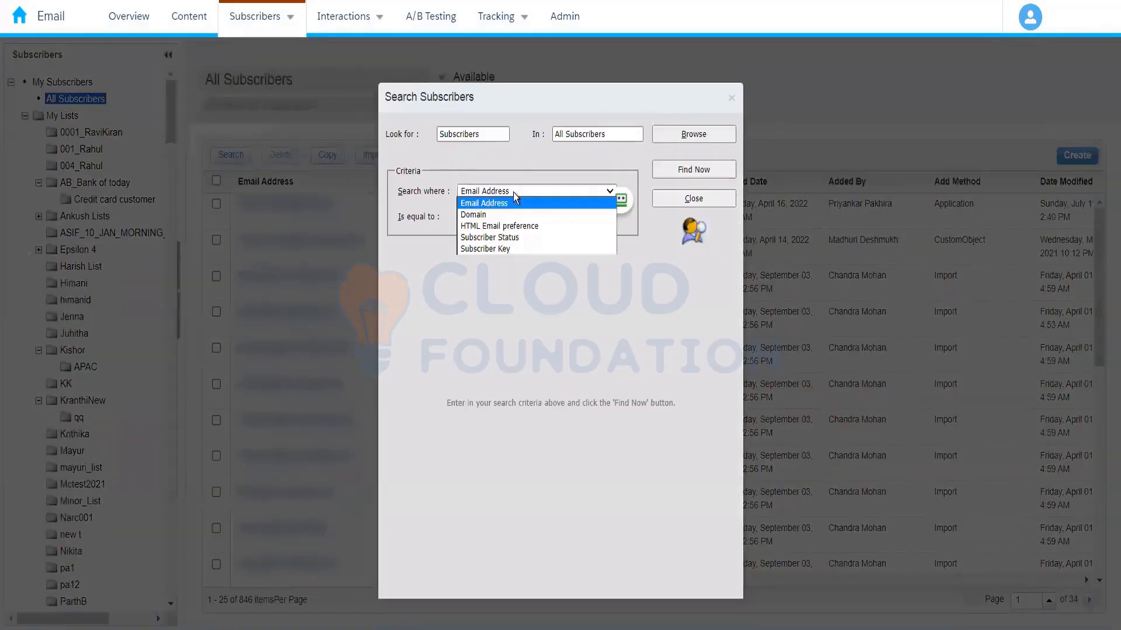
pyautogui.click(502, 248)
pyautogui.click(472, 217)
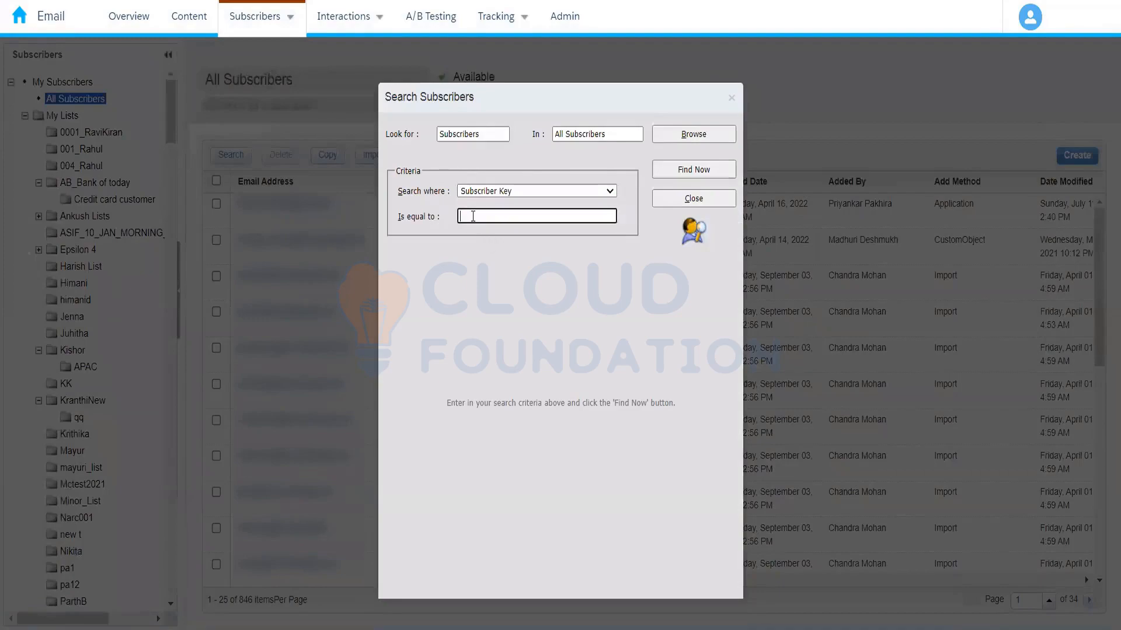
pyautogui.write('B-4003')
pyautogui.click(705, 169)
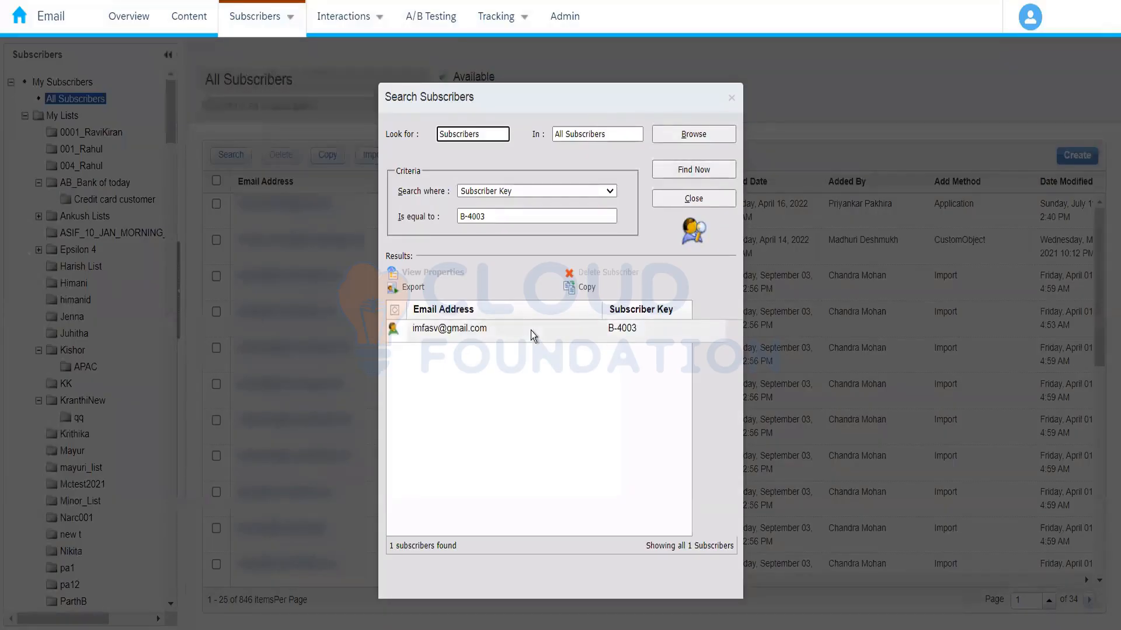
# Open the properties of the subscriber found by the Subscriber Key search
pyautogui.click(533, 334)
pyautogui.click(455, 274)
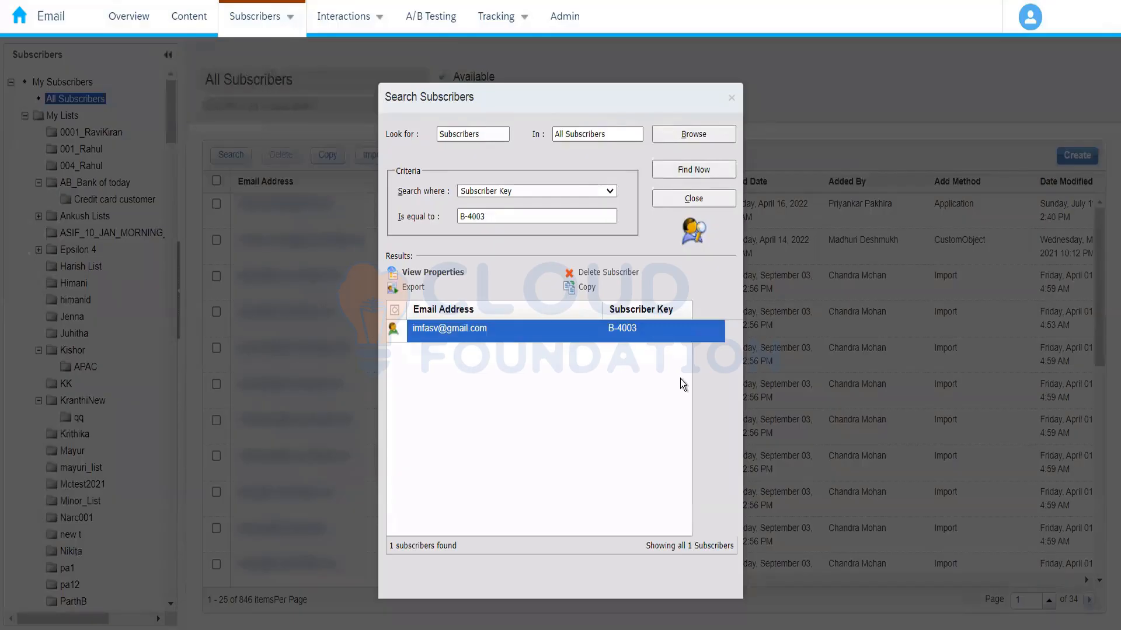